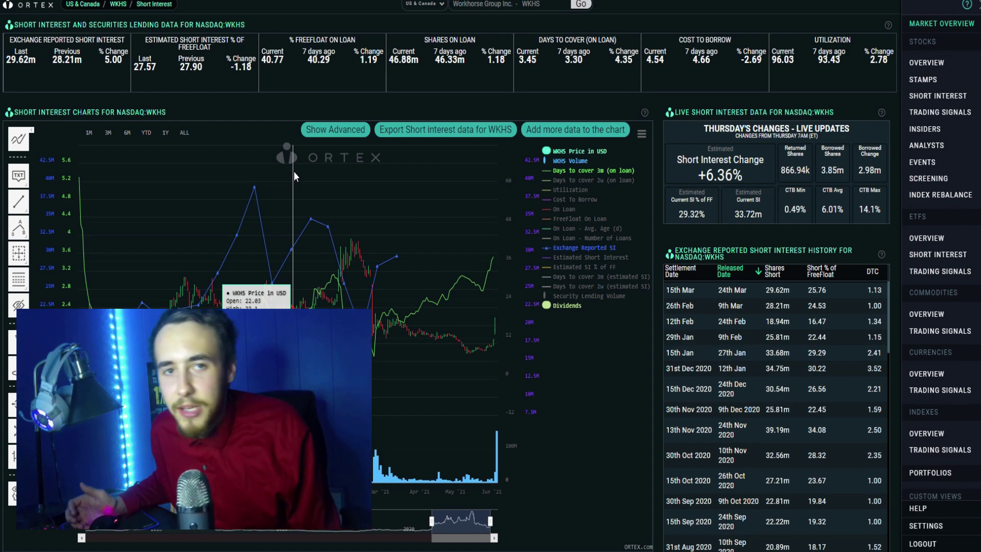
Step: In Ortex, highlight the +6.36% short interest change and the 2.98m borrowed change
left_click(29, 196)
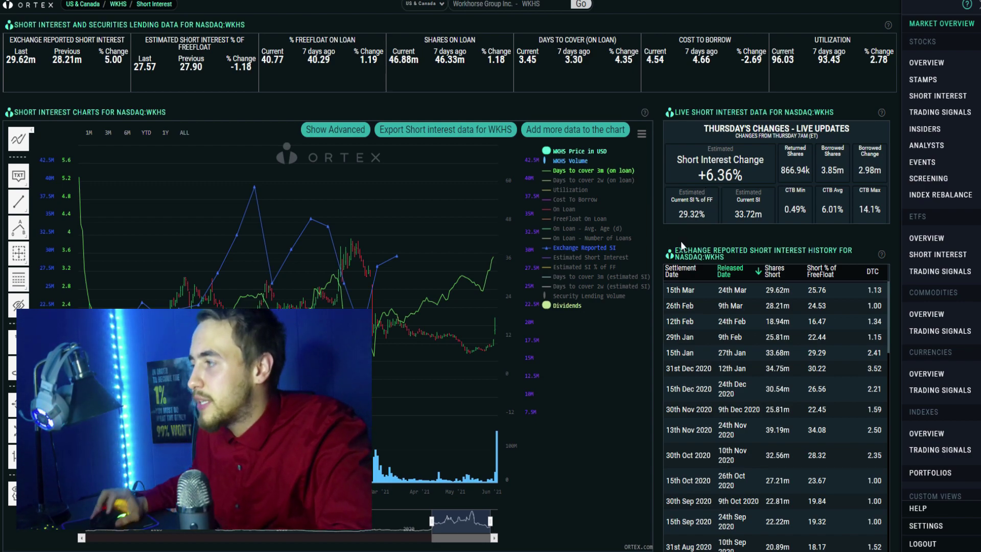
left_click_drag(671, 148, 757, 179)
left_click(695, 128)
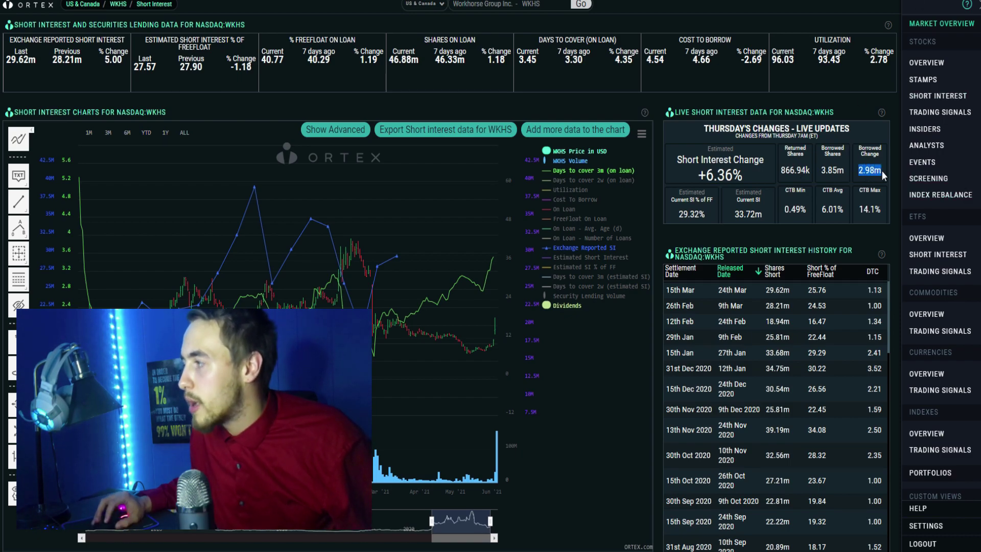
left_click(877, 131)
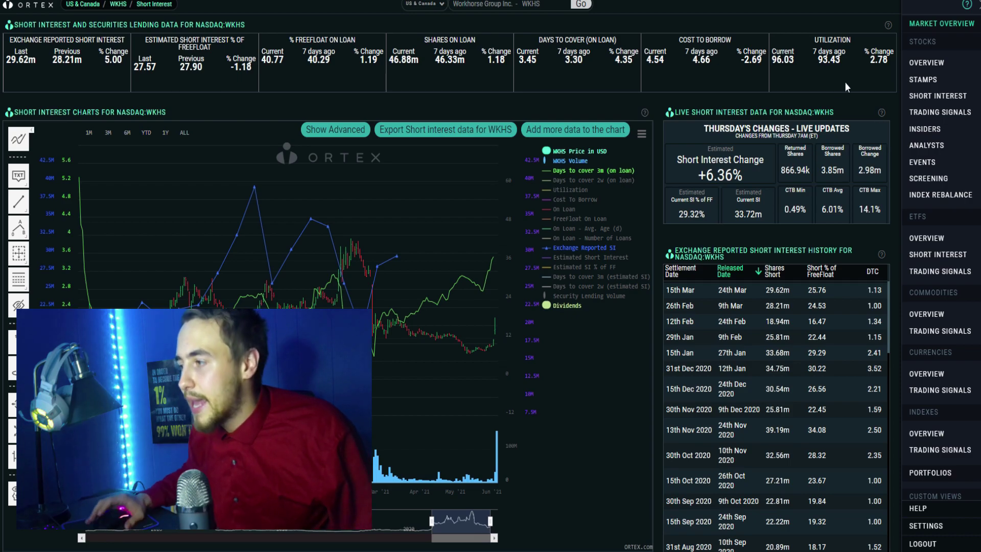
Step: Highlight the % Freefloat on Loan heading, the 4.54 cost to borrow and 3.85m borrowed shares
mouse_move(498, 446)
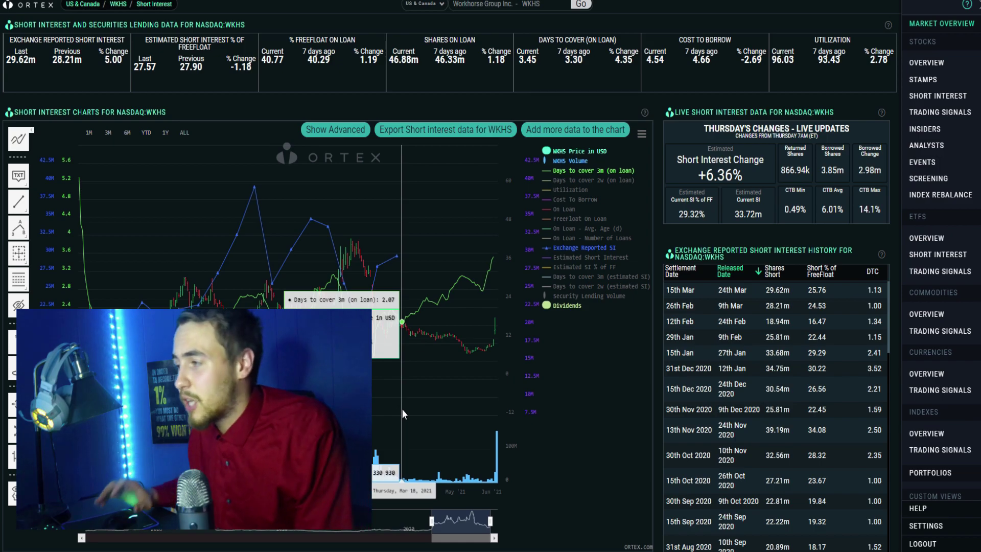
double_click(290, 40)
left_click_drag(302, 41, 348, 41)
left_click(348, 23)
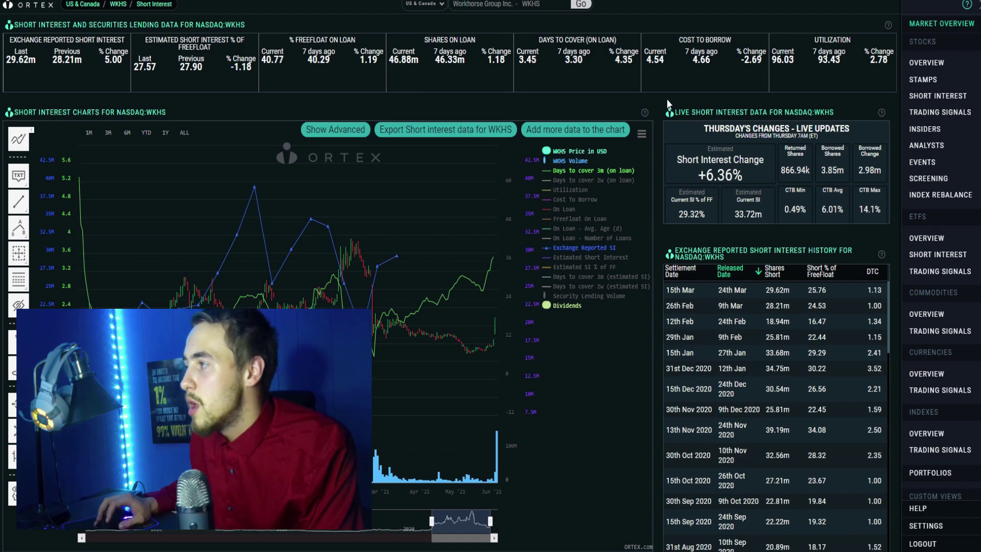
left_click_drag(647, 60, 651, 60)
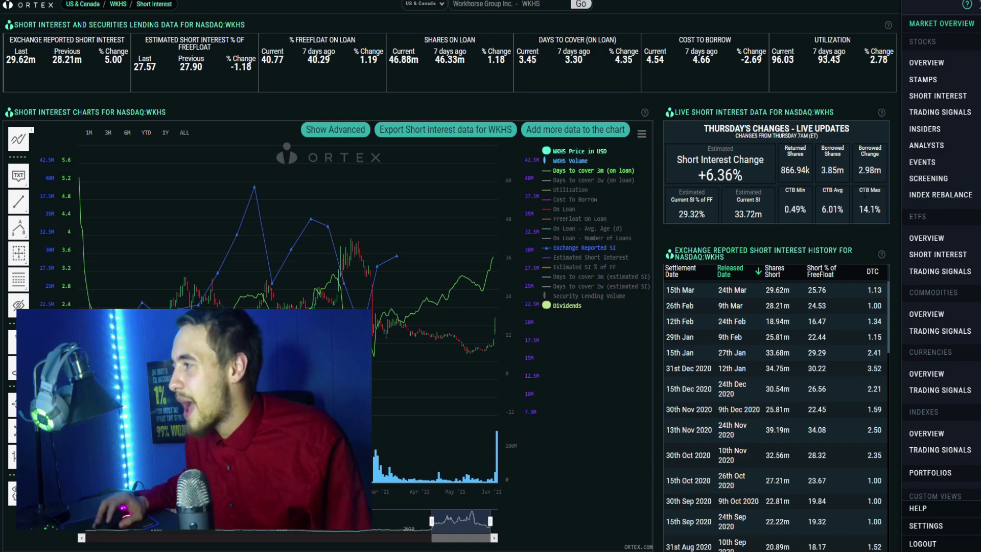
left_click_drag(821, 171, 841, 169)
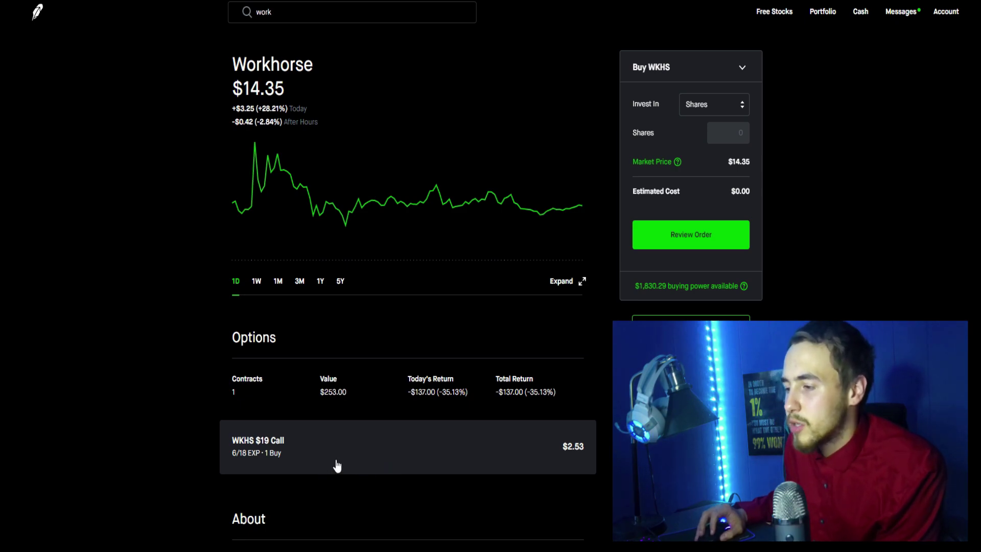
left_click(284, 466)
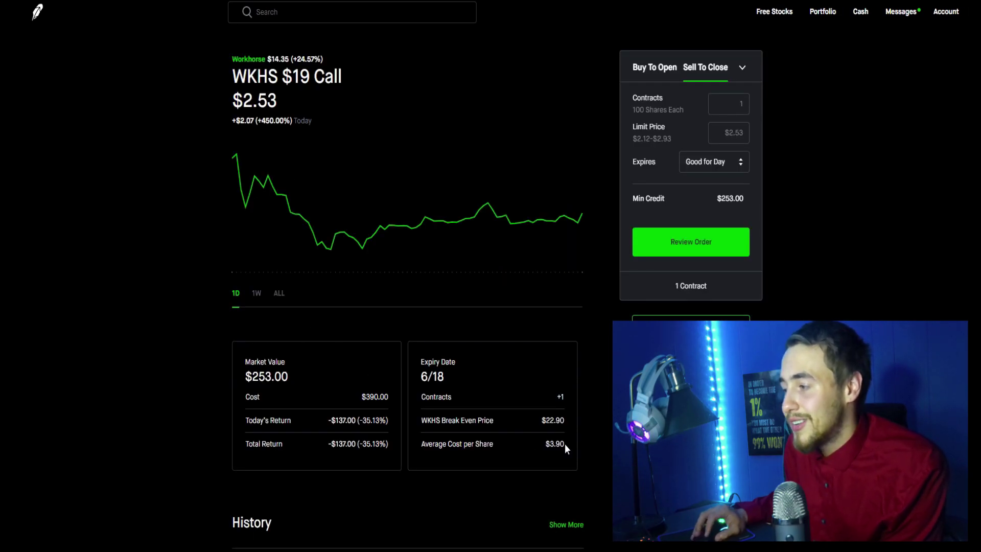
left_click_drag(431, 459, 462, 398)
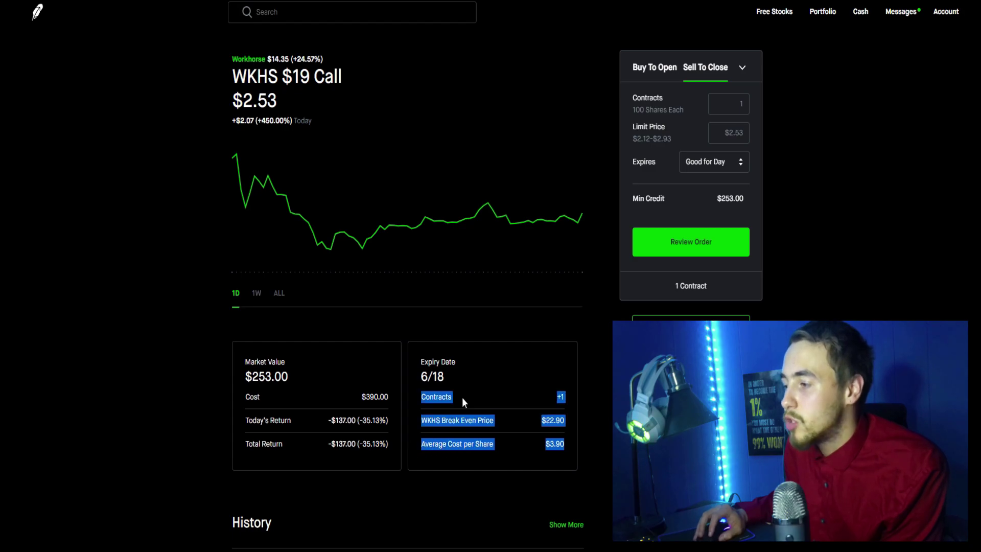
left_click(475, 386)
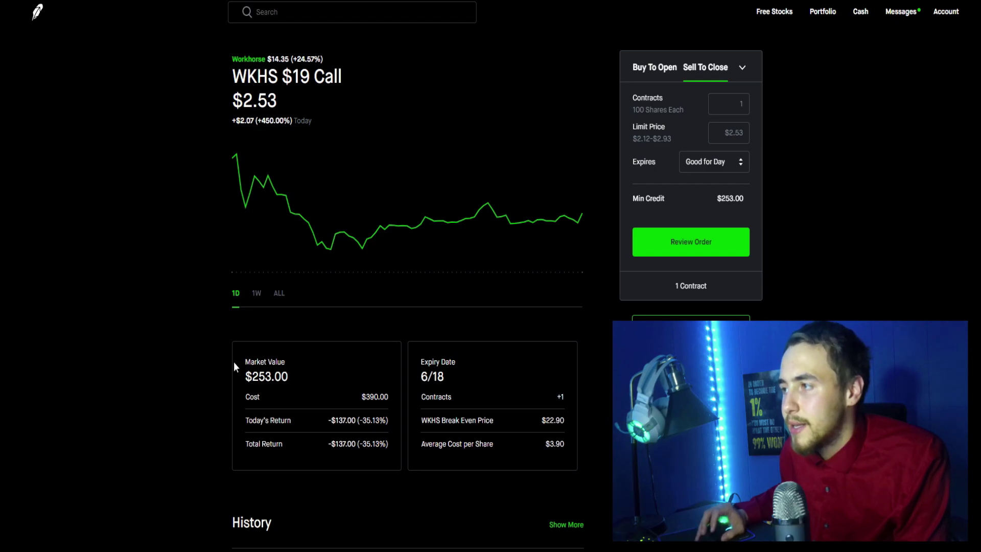
scroll(385, 356, "down", 4)
scroll(381, 357, "up", 4)
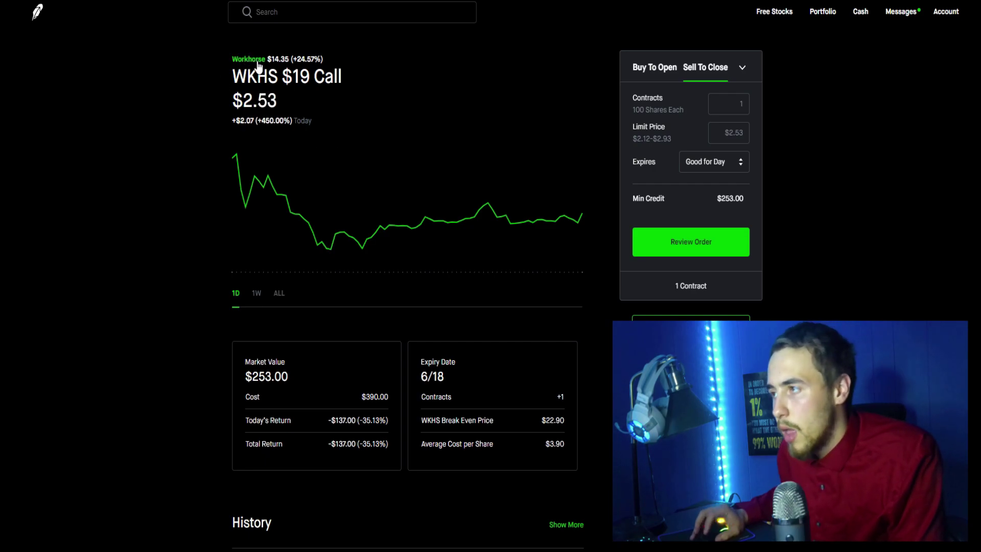
left_click(253, 60)
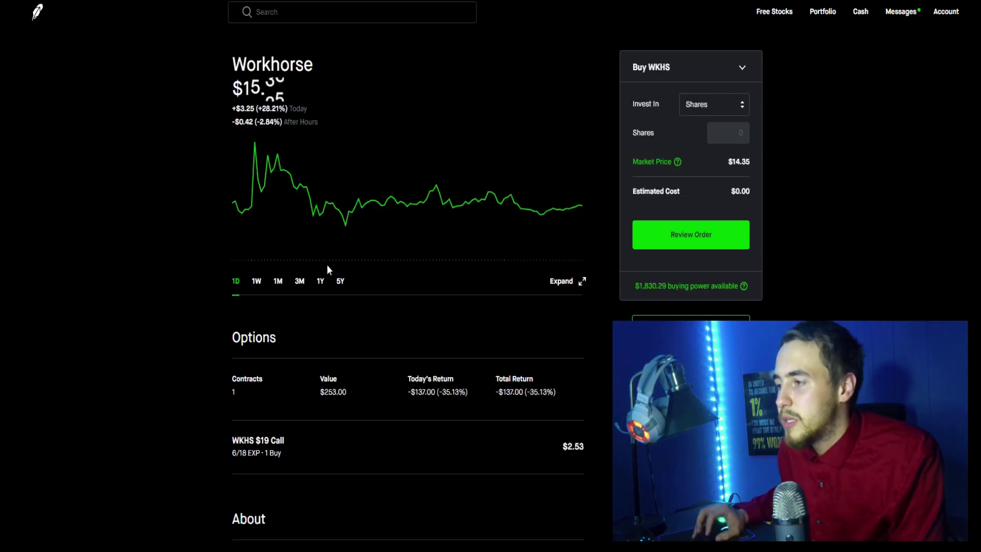
left_click_drag(233, 121, 394, 272)
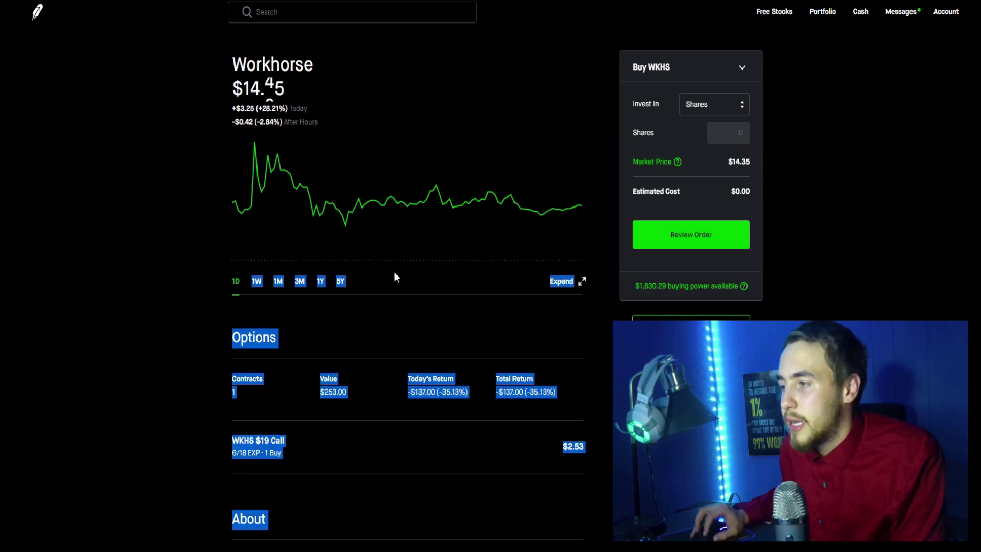
left_click(161, 253)
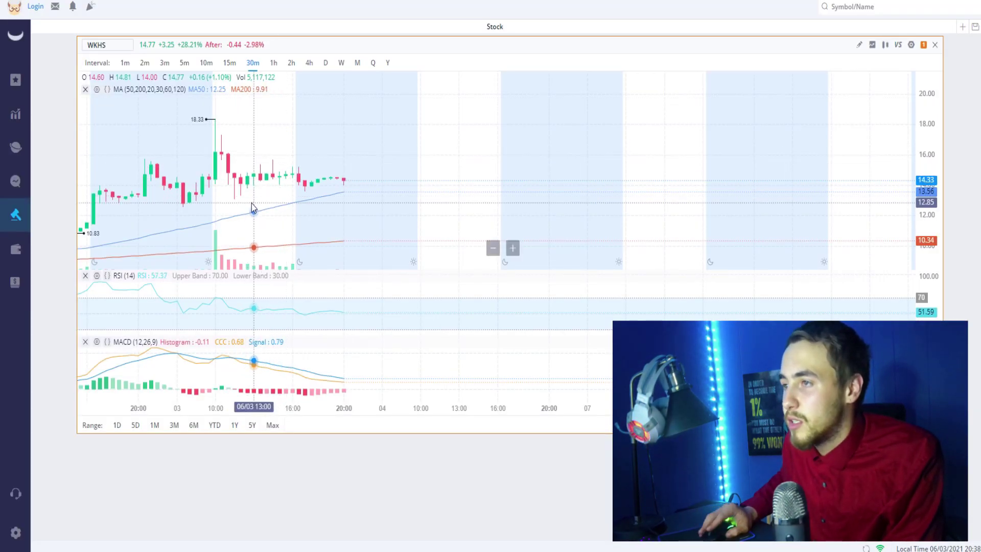
Step: Zoom the WKHS 30-minute chart and draw a horizontal line at about 14.01
scroll(251, 203, "down", 5)
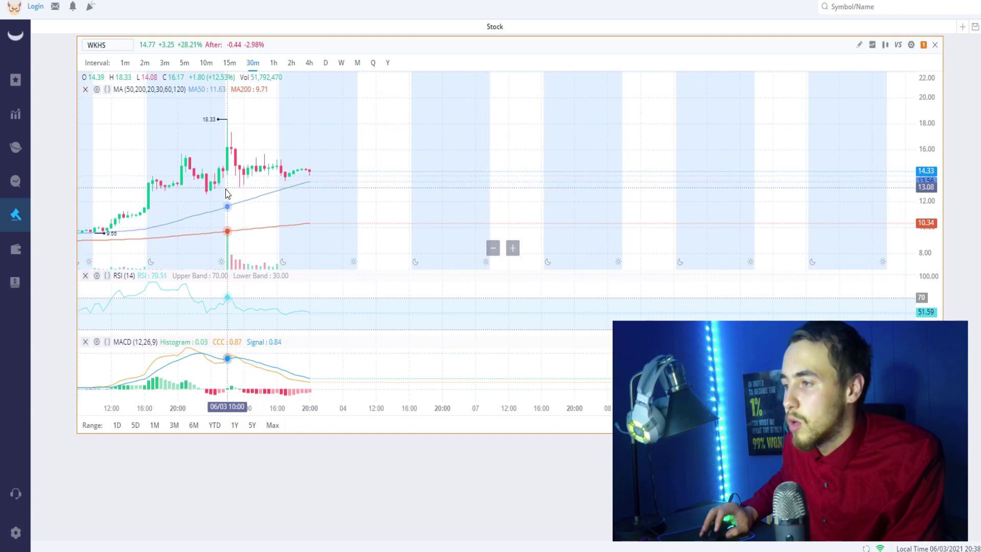
scroll(289, 199, "up", 1)
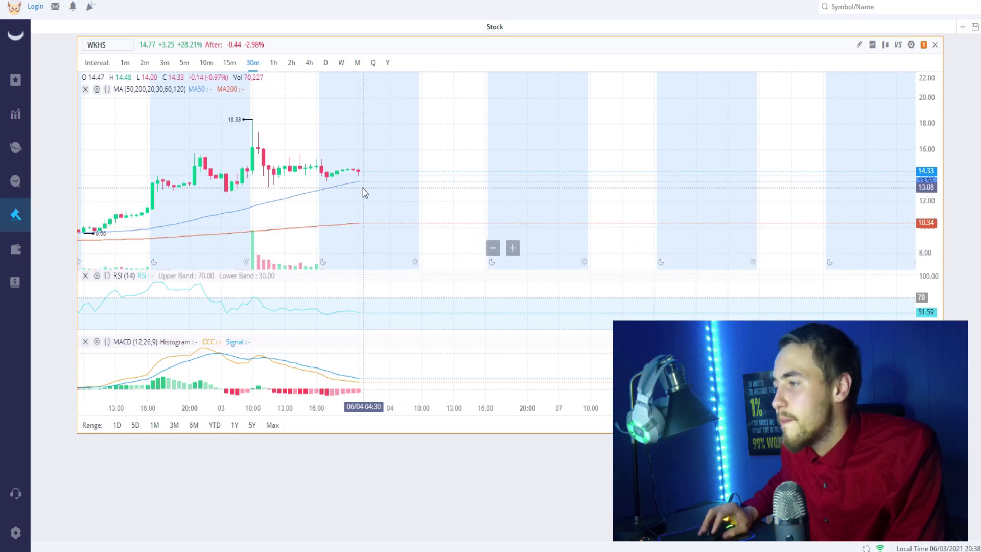
left_click(859, 45)
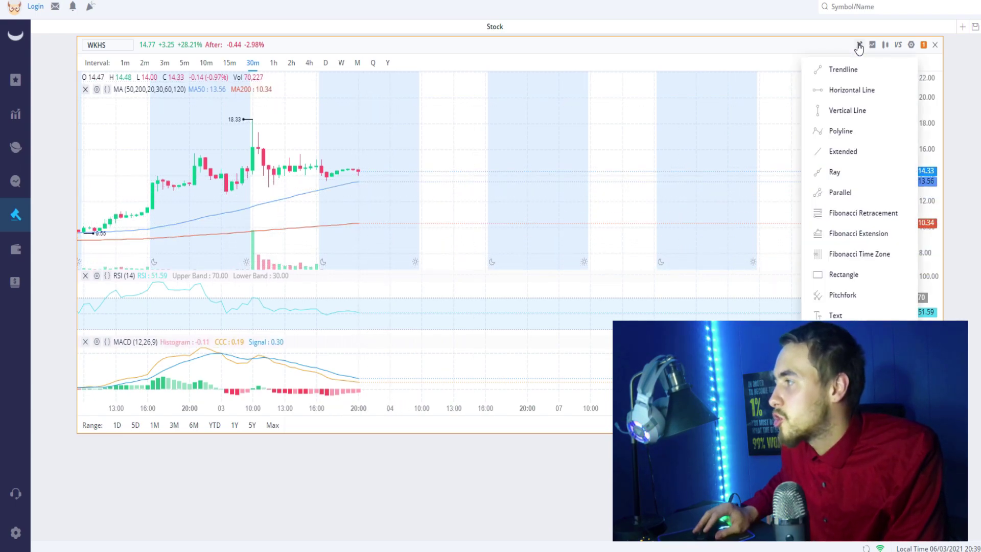
left_click(857, 84)
left_click(859, 46)
left_click(852, 90)
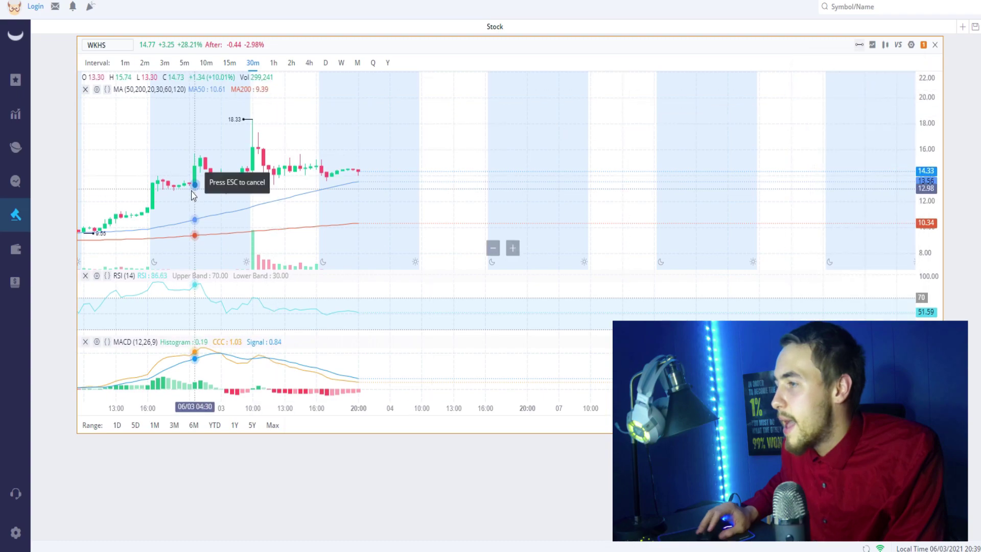
left_click(271, 176)
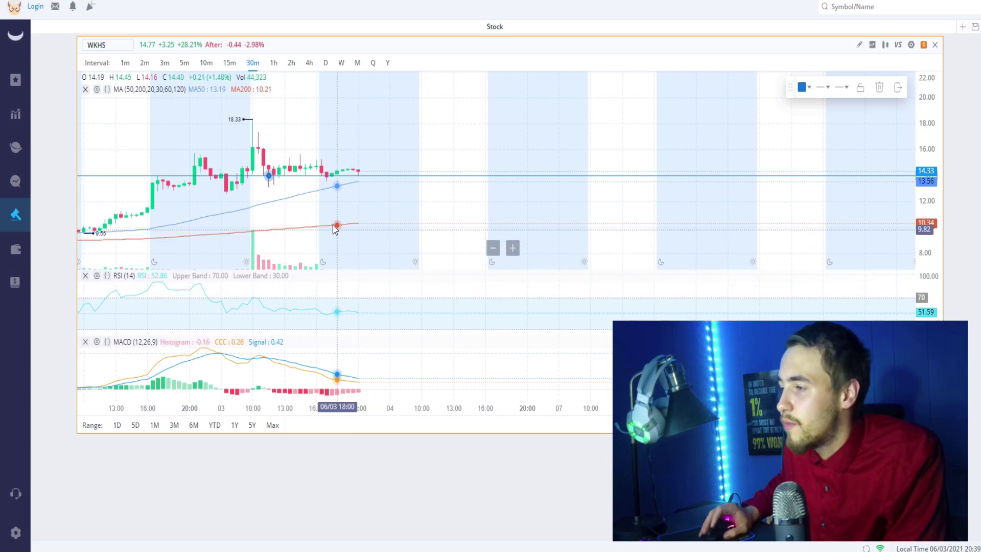
scroll(317, 238, "down", 2)
scroll(307, 242, "down", 1)
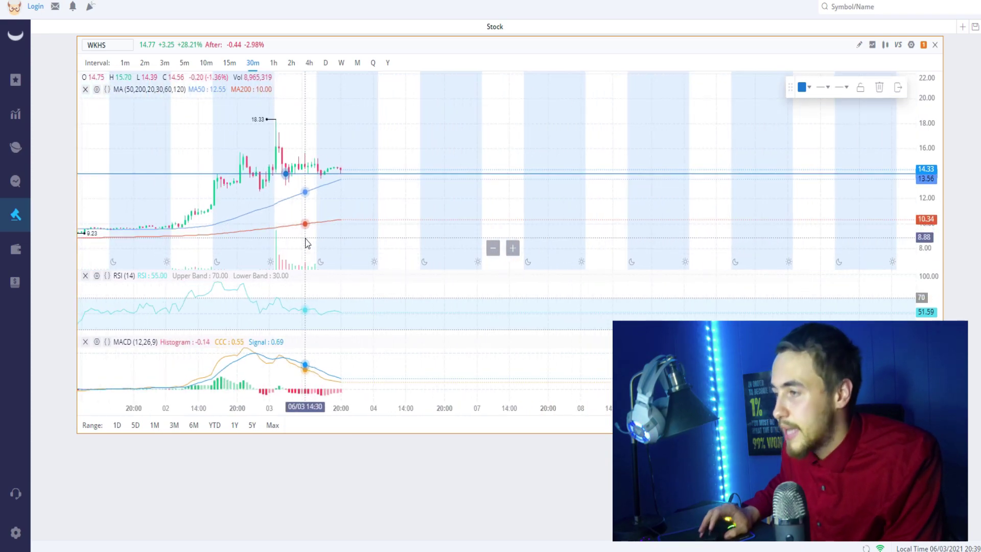
scroll(306, 243, "down", 3)
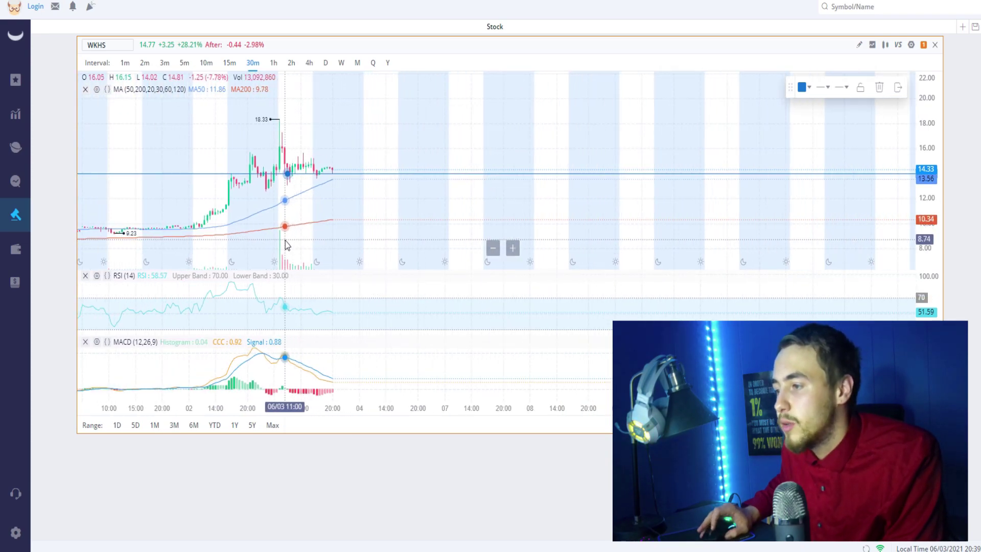
scroll(290, 240, "up", 2)
scroll(307, 343, "up", 3)
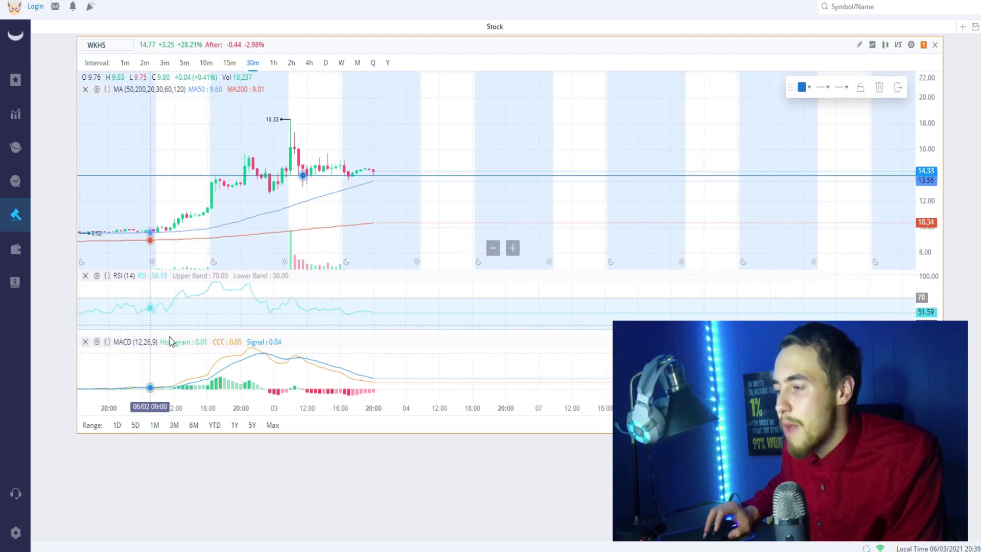
scroll(260, 343, "up", 1)
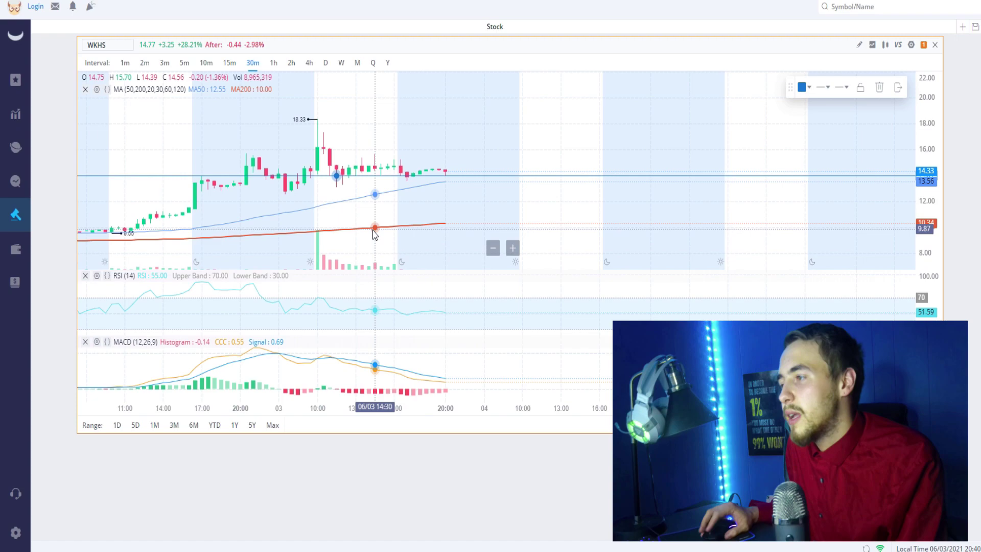
scroll(366, 238, "down", 4)
scroll(366, 212, "up", 5)
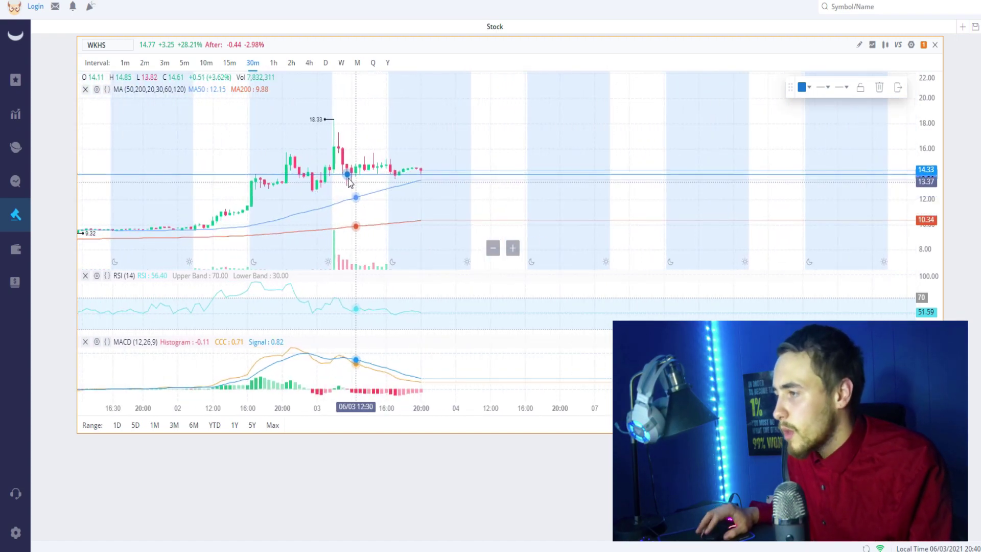
Step: Draw a second horizontal line at the 16.38 high, above the 14.33 line
left_click(861, 45)
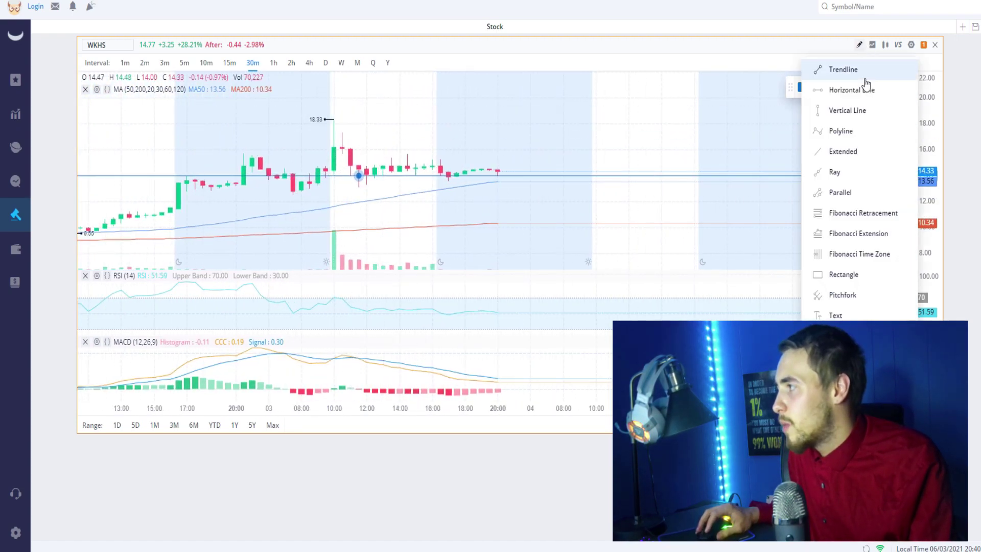
left_click(861, 89)
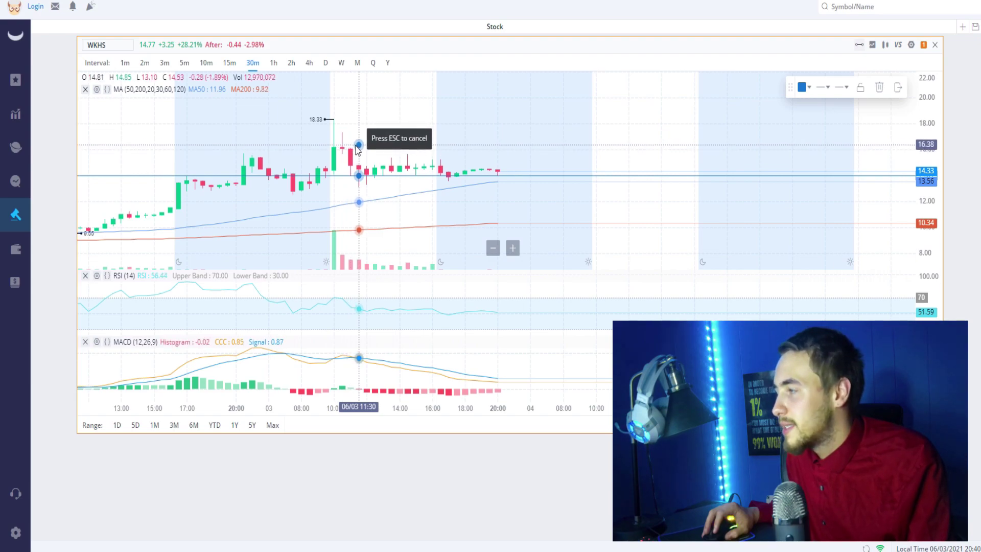
left_click(358, 145)
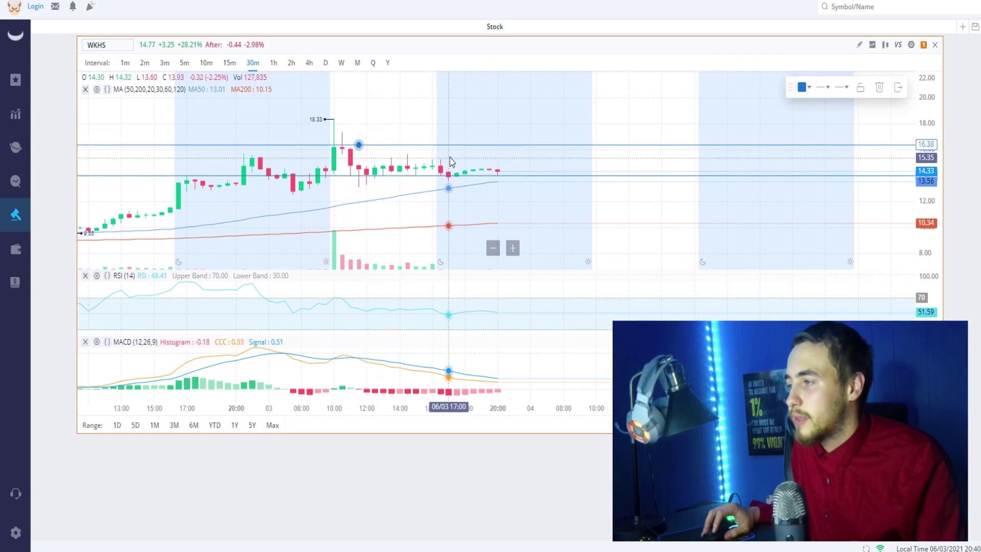
left_click(515, 174)
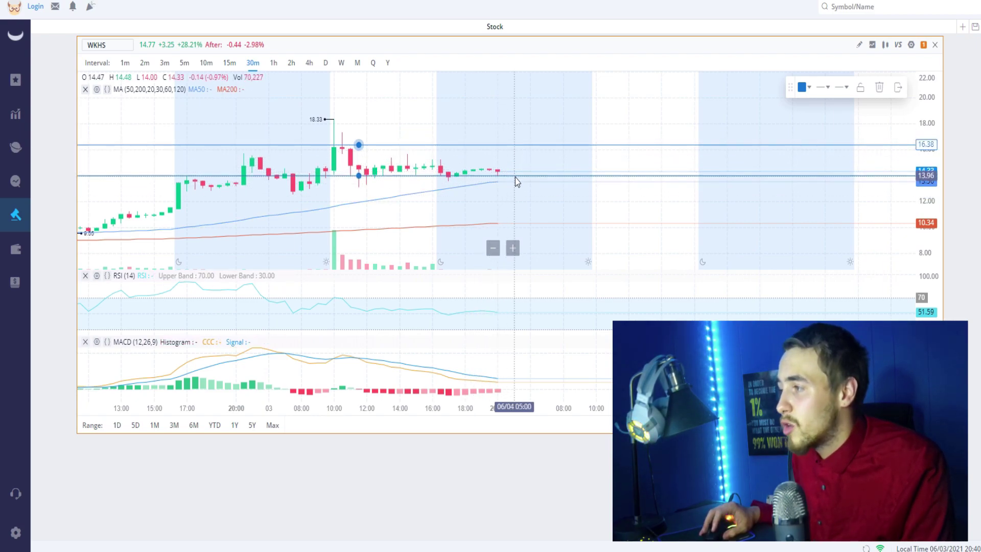
left_click(517, 145)
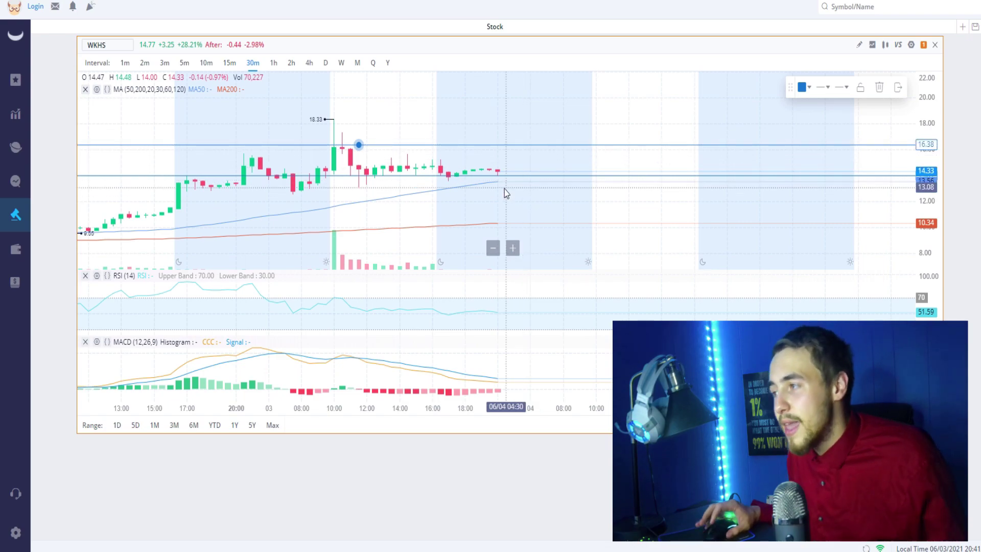
scroll(396, 139, "down", 8)
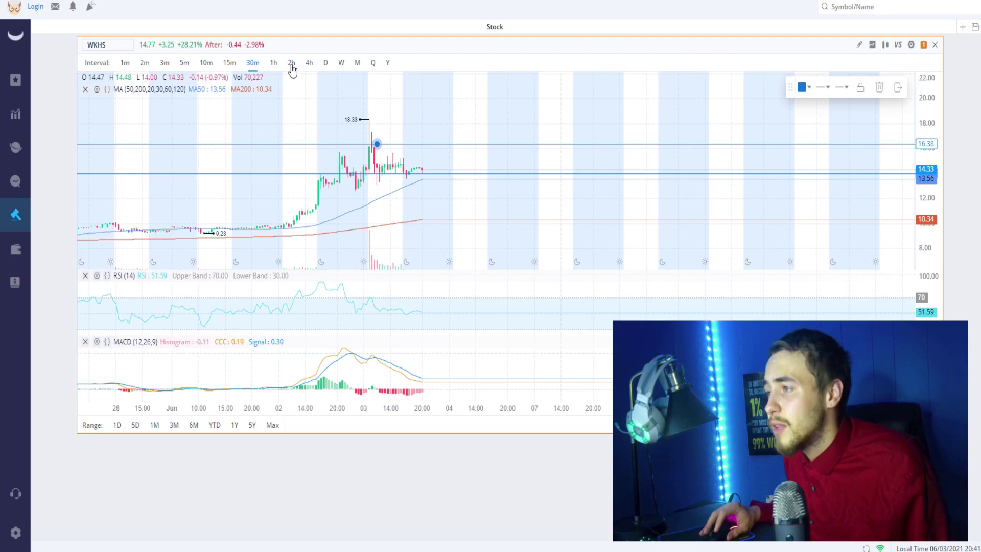
Step: Switch the chart to 2-hour candles and raise the upper horizontal line to about 18.29
left_click(291, 63)
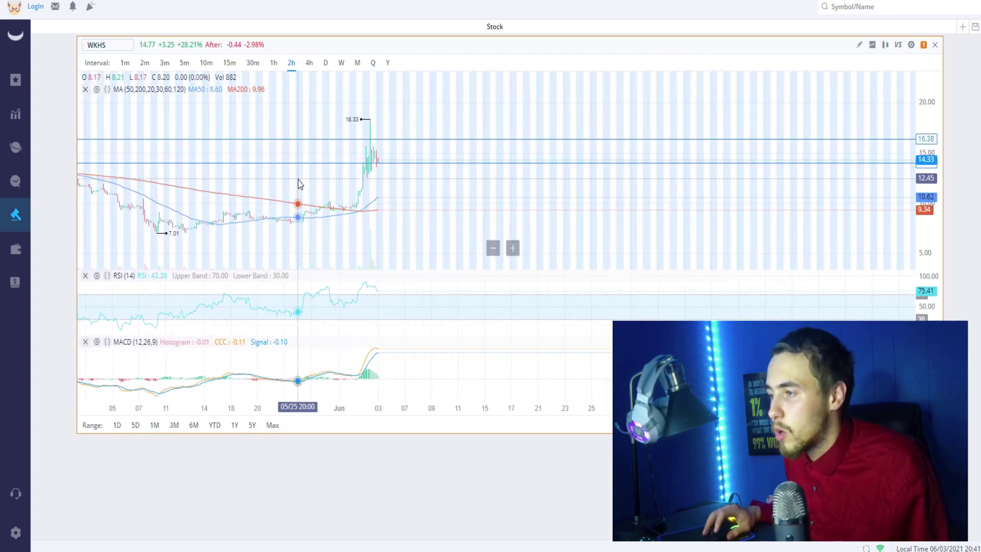
left_click_drag(299, 184, 401, 180)
mouse_move(342, 146)
left_mouse_down()
mouse_move(379, 139)
mouse_move(348, 155)
mouse_move(355, 148)
left_mouse_up()
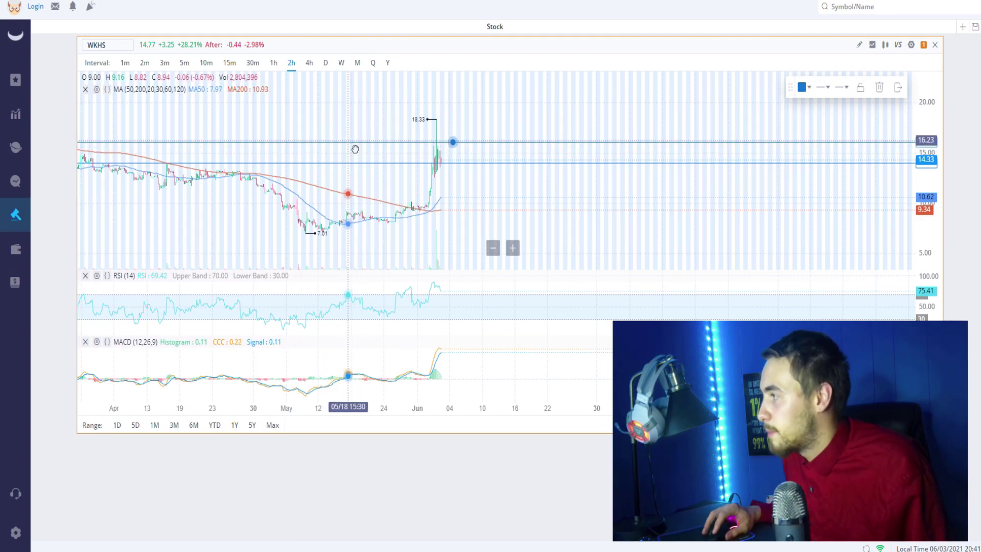
scroll(285, 122, "down", 5)
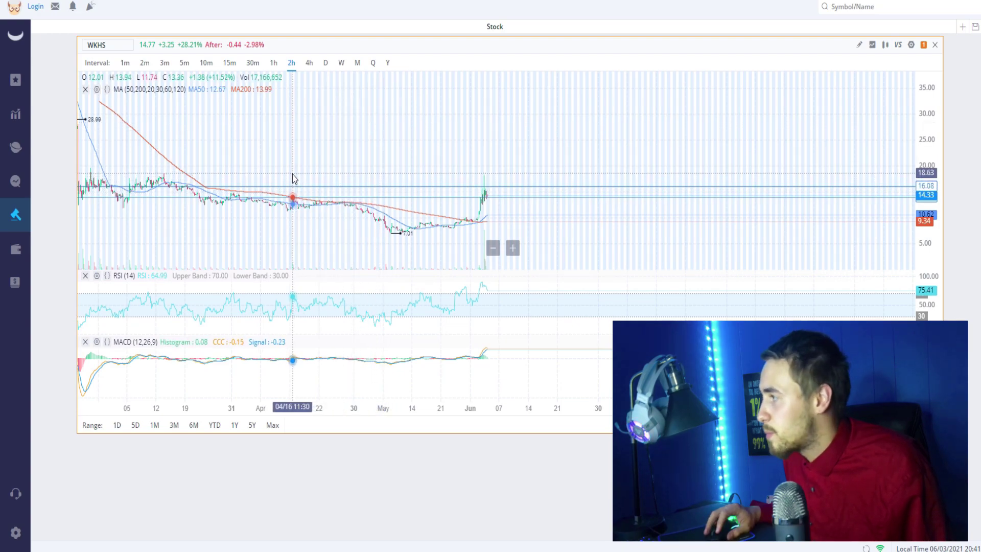
left_click_drag(302, 188, 410, 138)
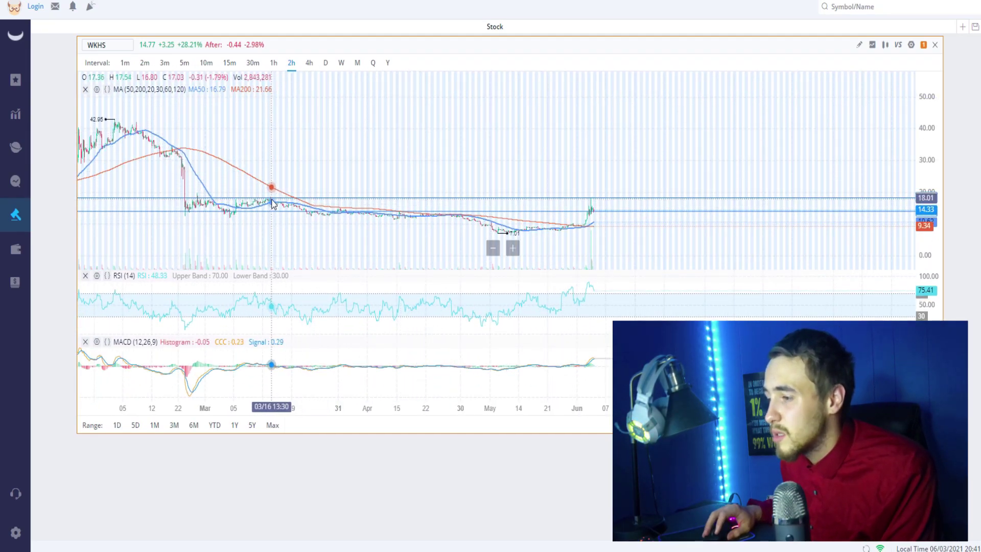
left_click_drag(271, 200, 272, 199)
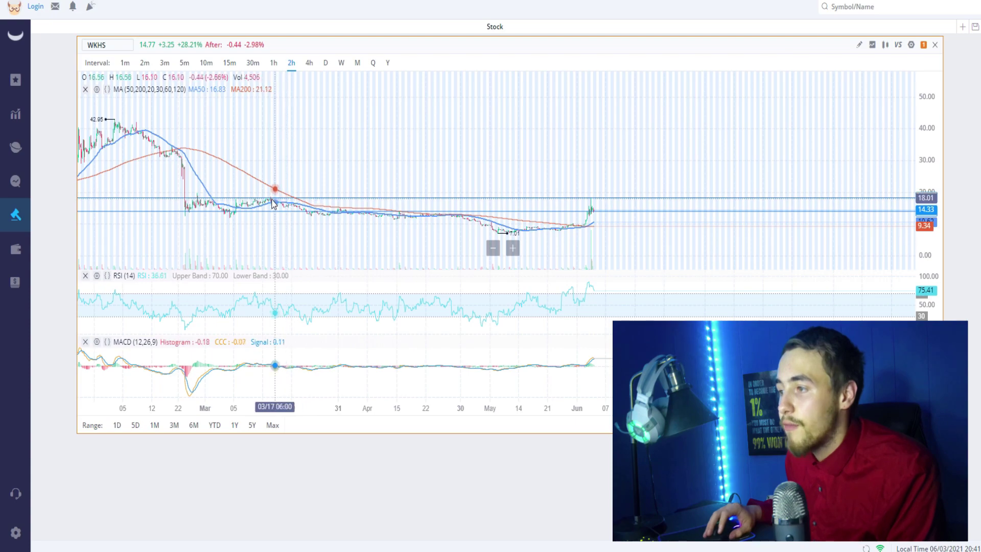
Step: Zoom and pan through several months of WKHS price history on the 2-hour chart
scroll(501, 234, "up", 3)
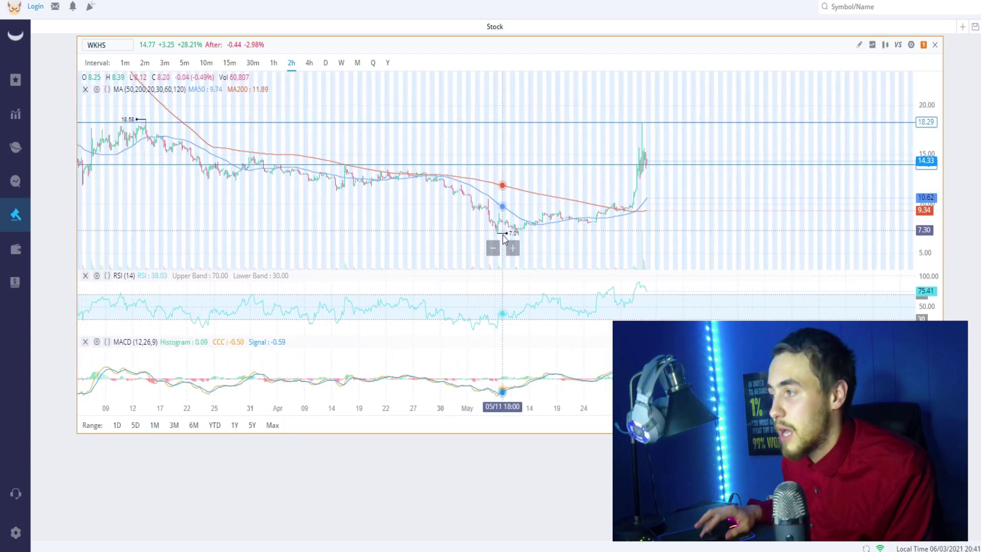
scroll(503, 233, "down", 4)
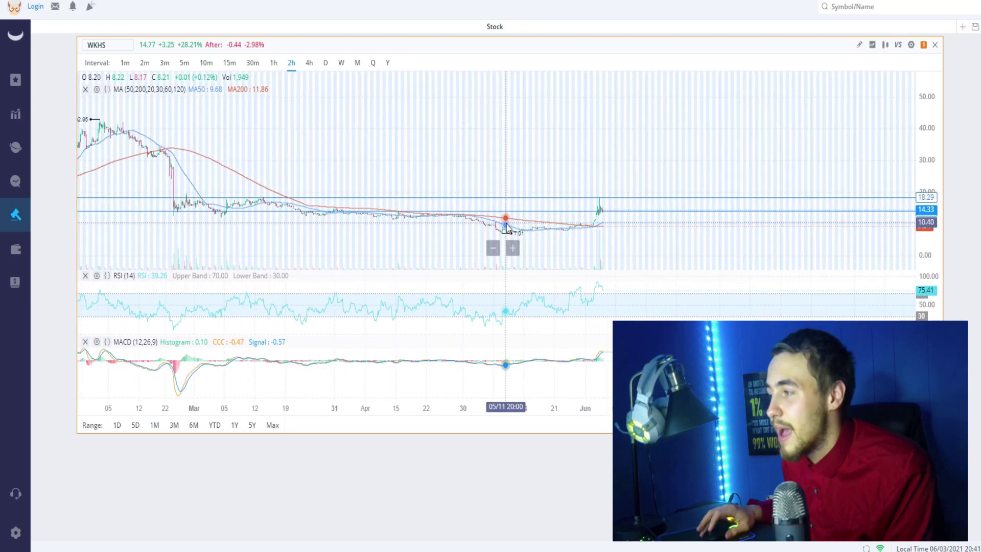
scroll(505, 231, "up", 4)
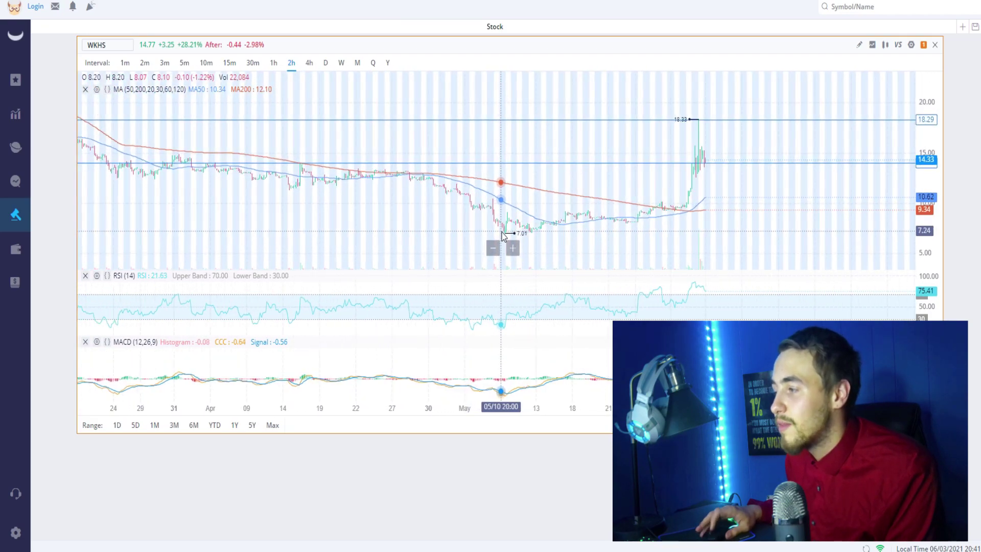
scroll(504, 235, "up", 4)
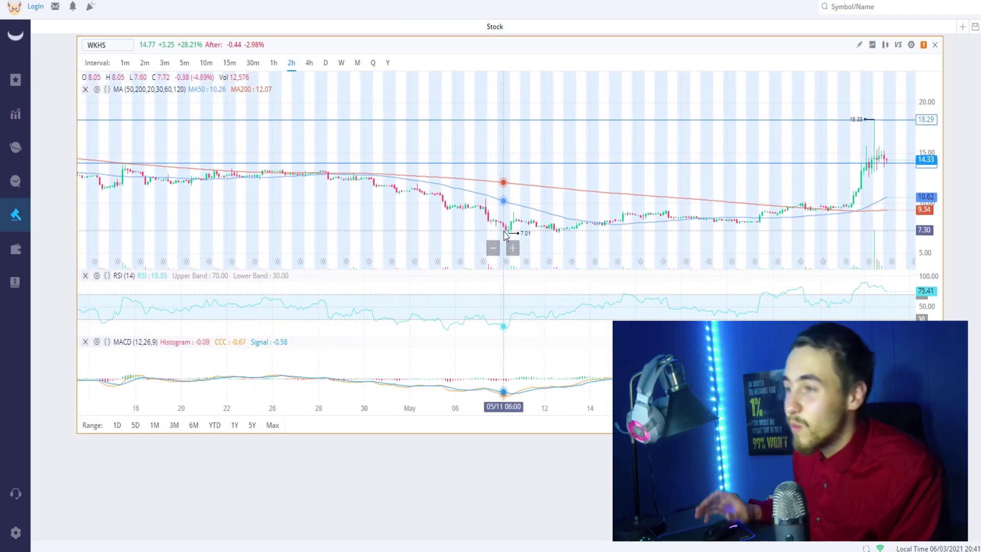
scroll(503, 231, "down", 3)
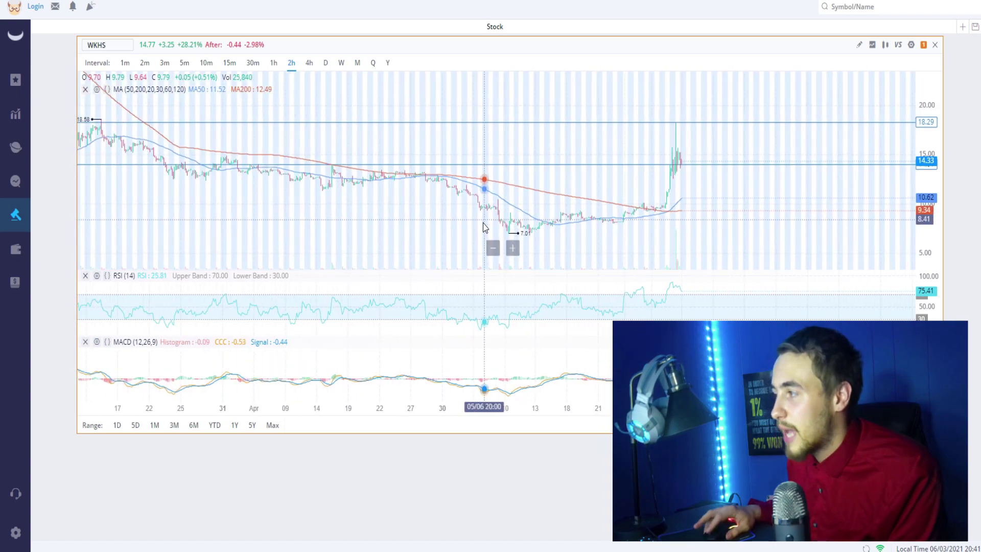
scroll(484, 228, "down", 4)
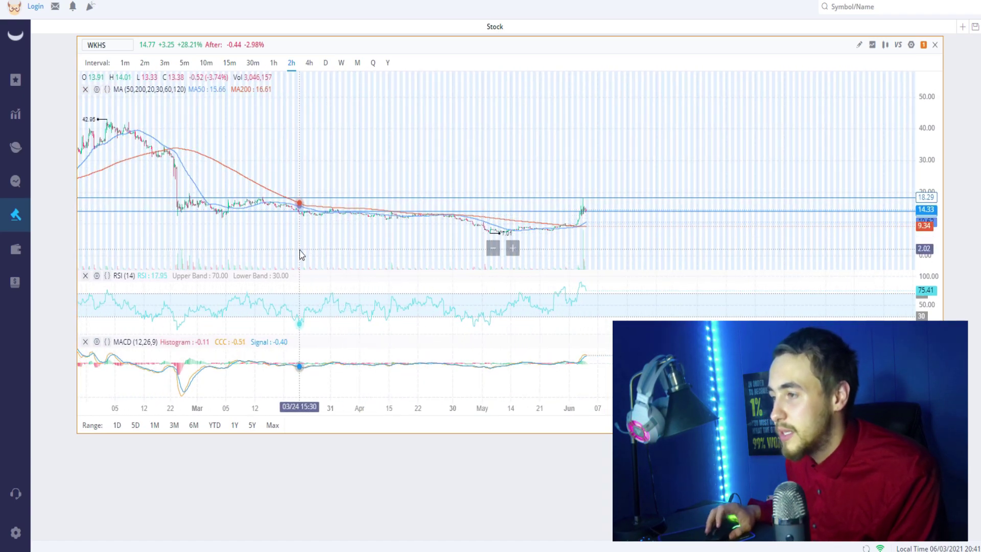
left_click_drag(246, 253, 255, 245)
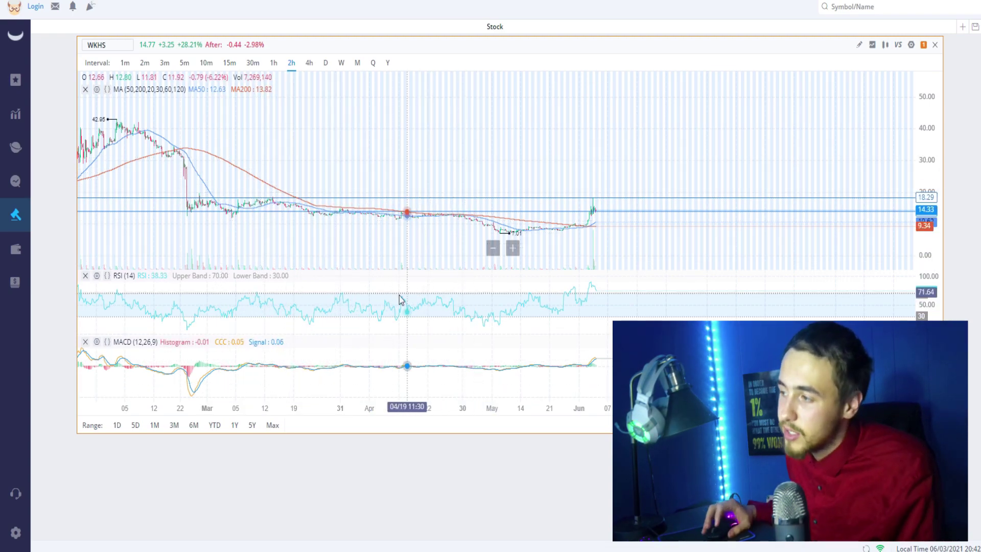
scroll(517, 225, "up", 5)
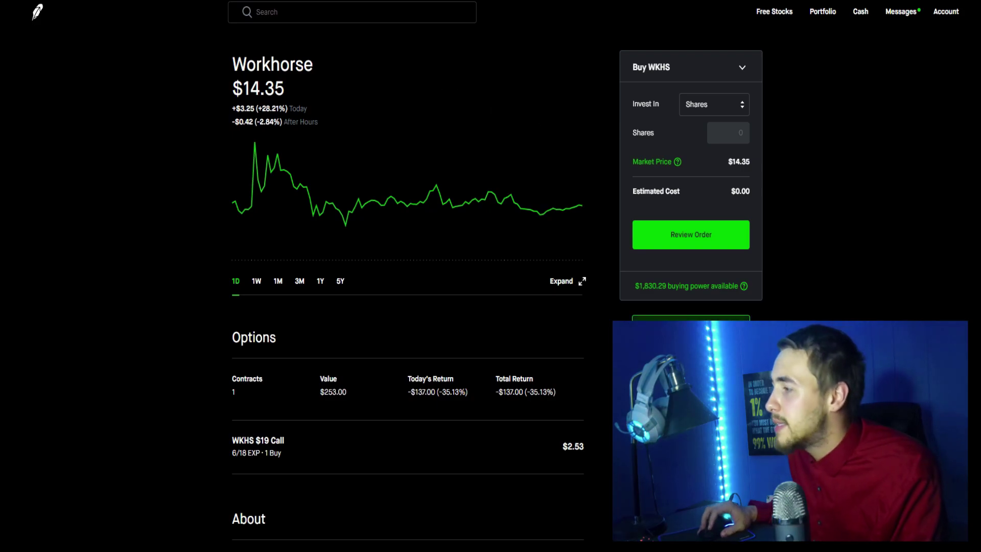
Step: Open the WKHS call options chain for the July 16 expiration
left_click(691, 327)
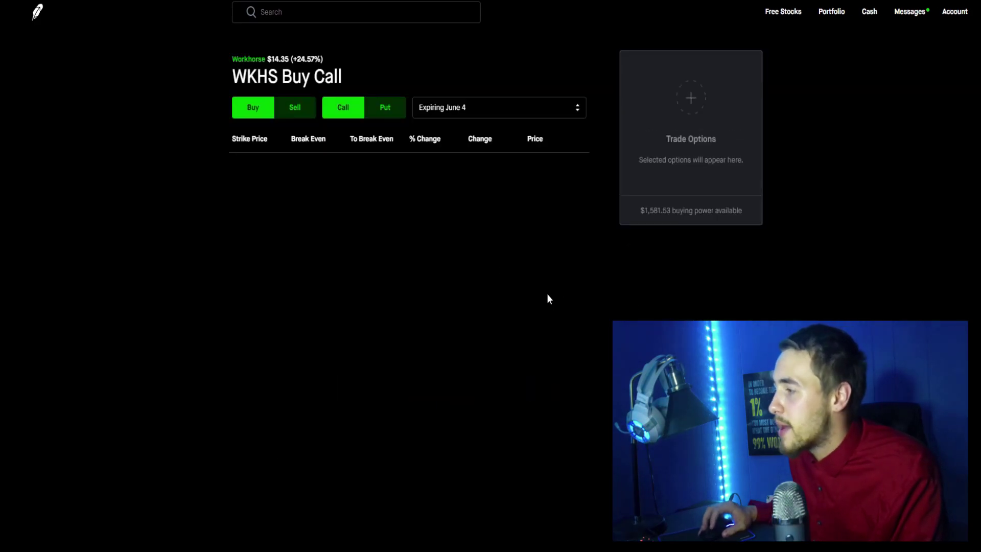
left_click(433, 107)
scroll(441, 204, "down", 1)
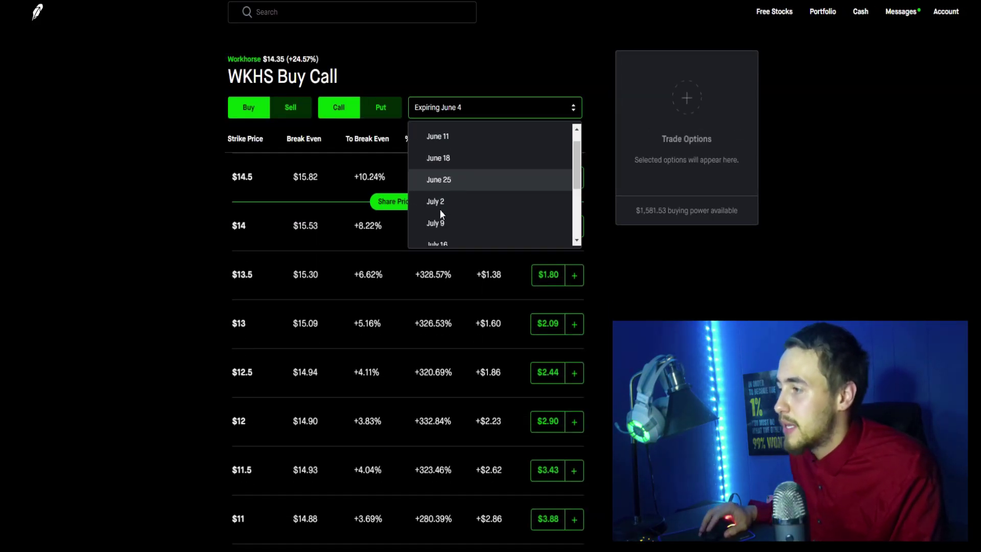
scroll(440, 210, "down", 2)
left_click(444, 144)
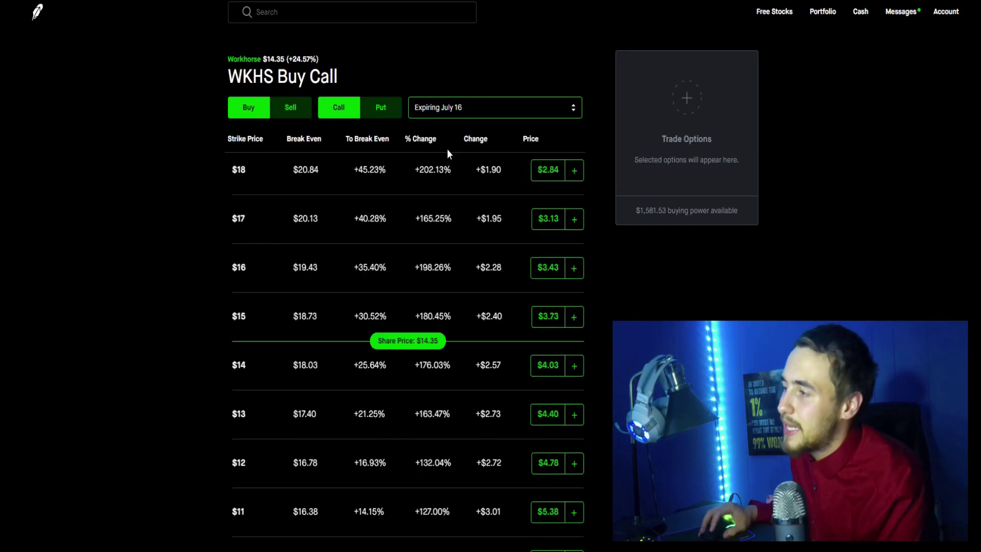
left_click(428, 175)
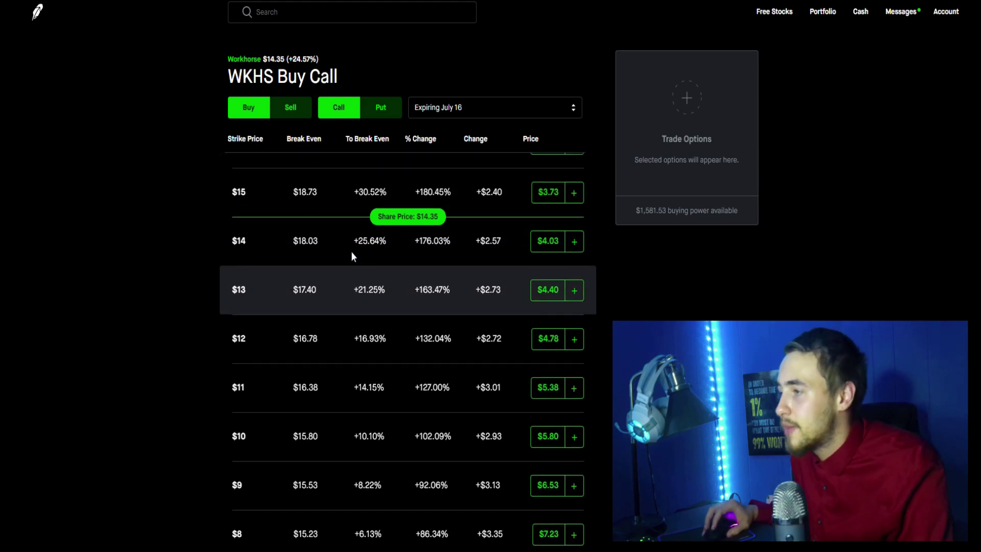
Step: Expand the $15 July 16 call to view its bid, ask and Greeks
scroll(350, 252, "up", 4)
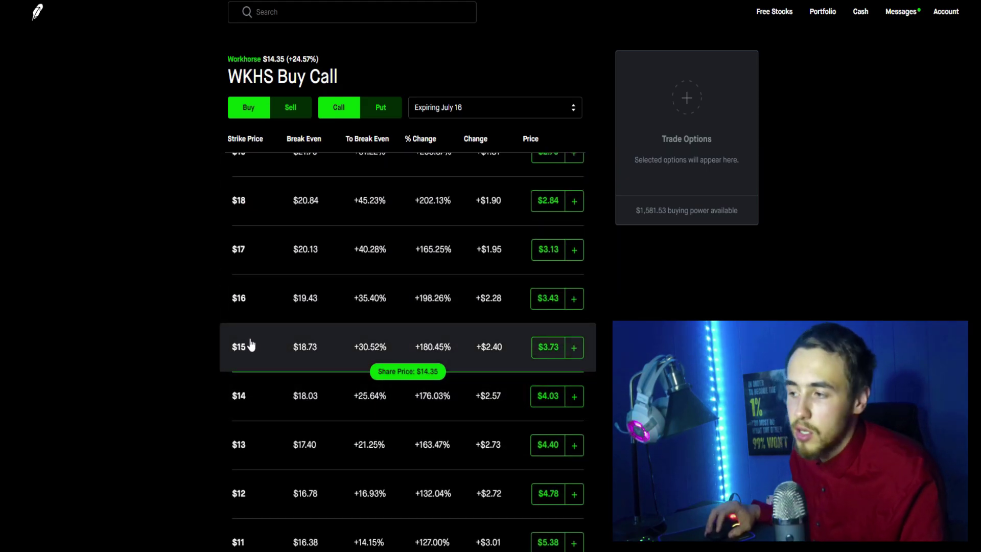
left_click(286, 343)
left_click_drag(312, 349, 560, 352)
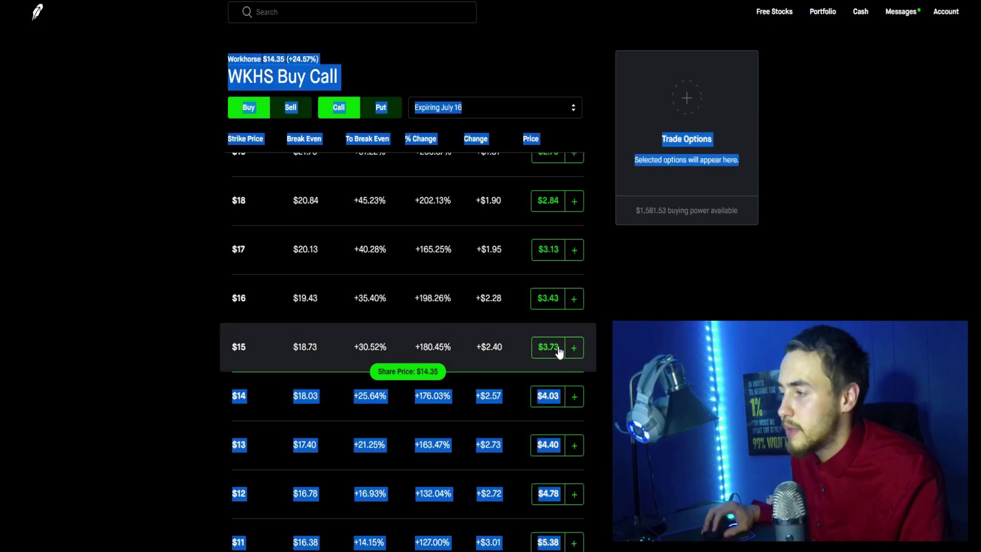
left_click(544, 352)
left_click_drag(236, 350, 276, 344)
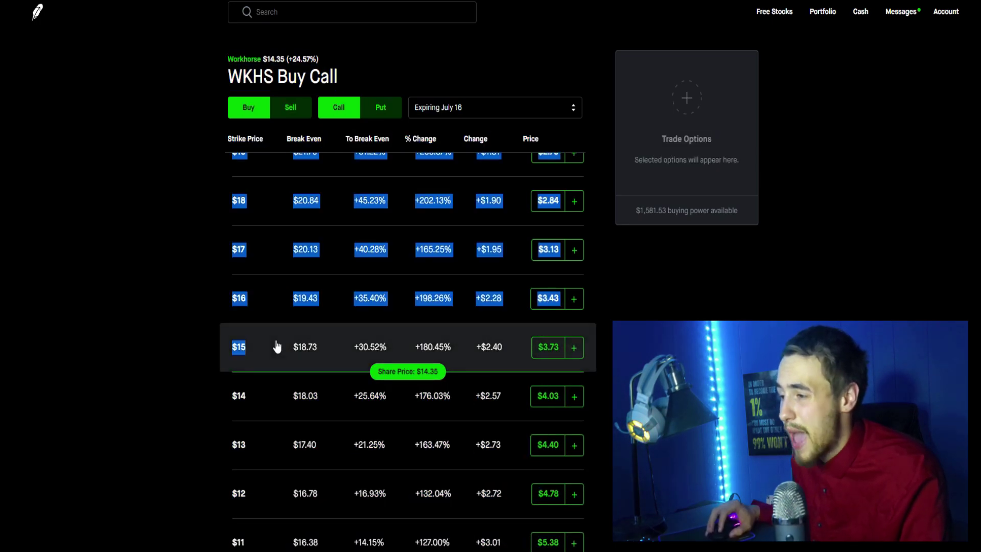
left_click_drag(381, 371, 511, 194)
left_click(466, 339)
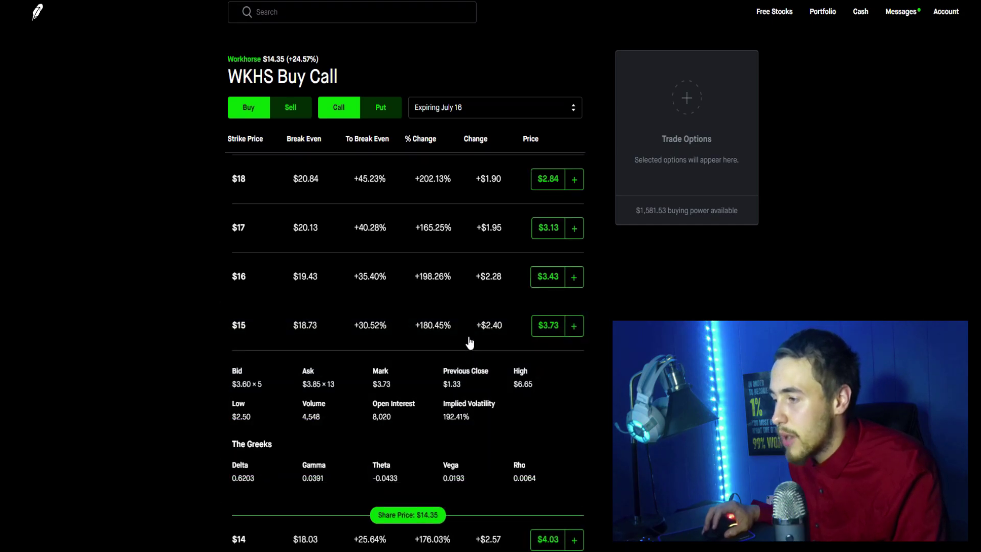
left_click(356, 350)
left_click(322, 336)
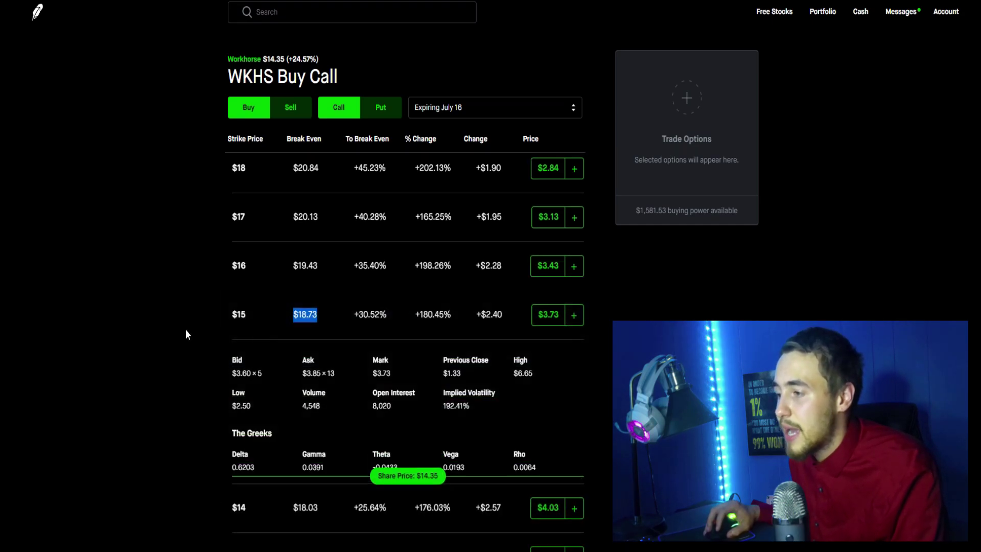
left_click(271, 322)
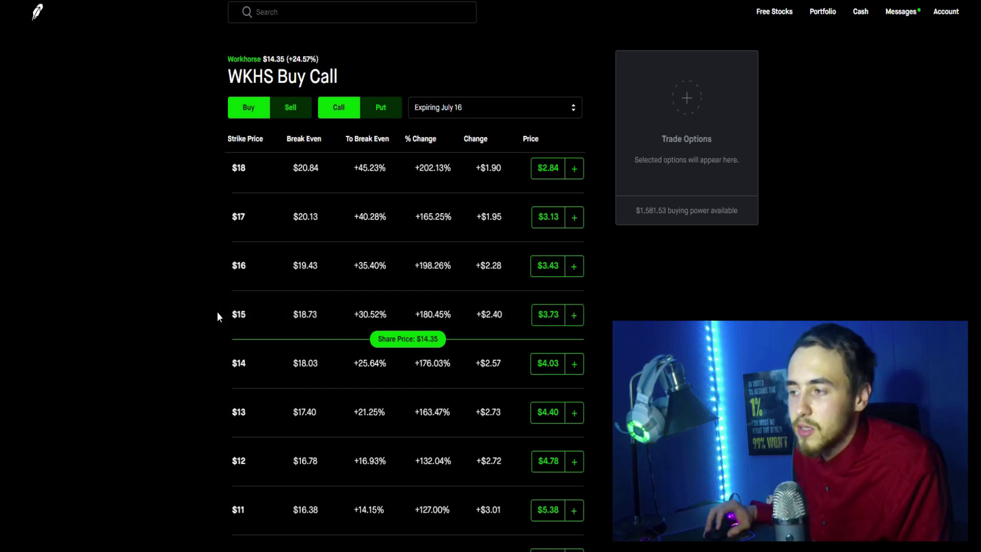
Step: Check the $16, $17, $18 and $19 July 16 strike details in turn
left_click_drag(216, 310, 142, 300)
left_click(376, 264)
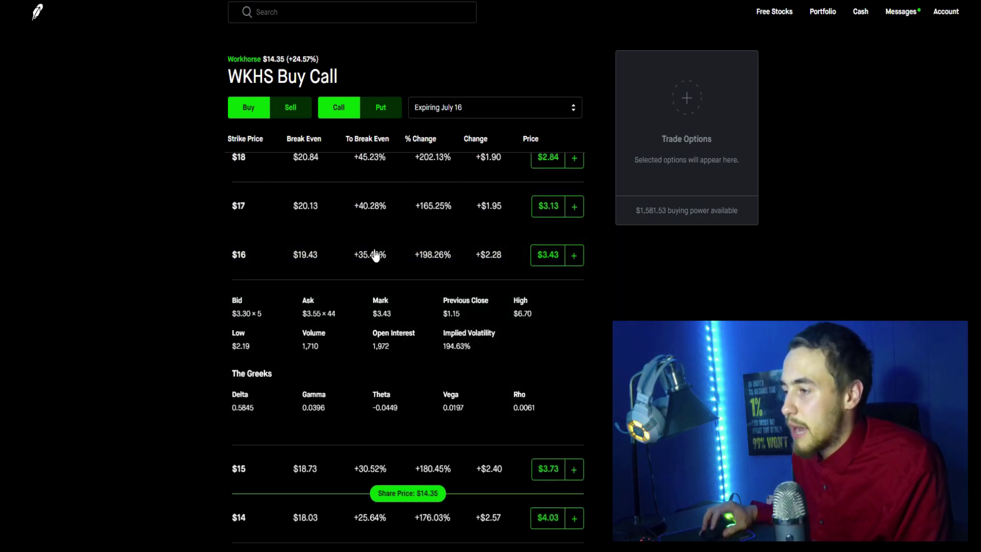
left_click(375, 255)
left_click(348, 213)
left_click(345, 213)
scroll(340, 236, "up", 2)
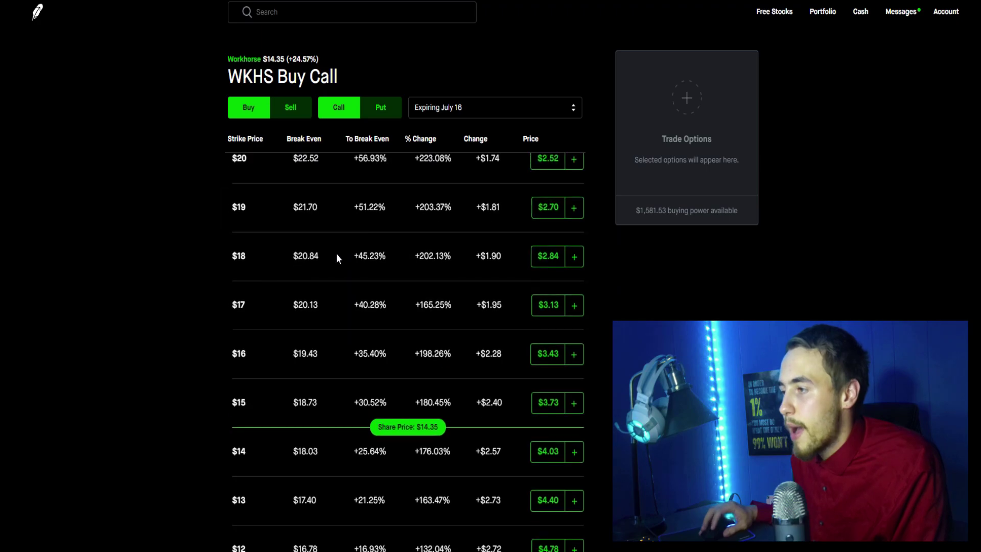
left_click(337, 255)
left_click(338, 256)
left_click(336, 206)
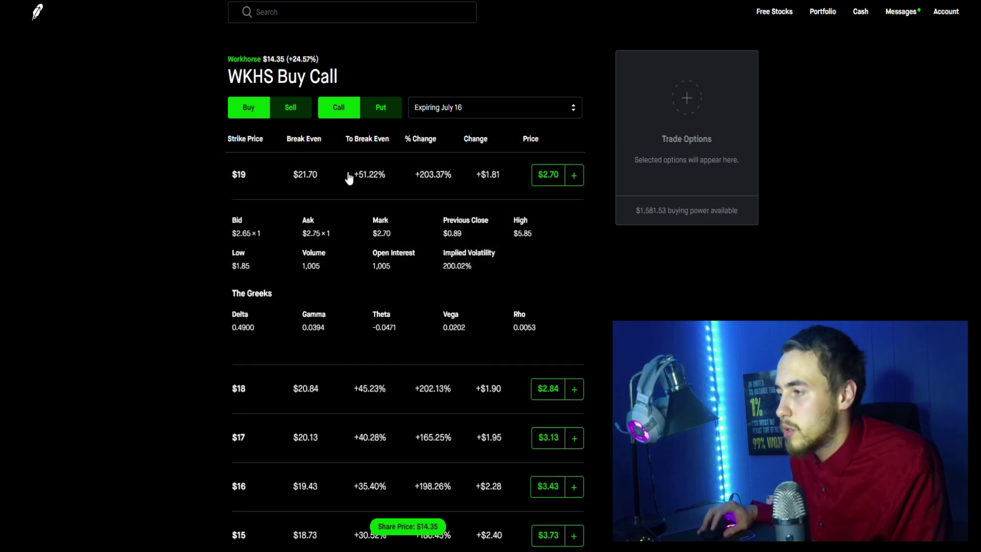
left_click(349, 177)
left_click(475, 104)
Step: Switch the chain to June 4 and review the $14.5, $15 and $15.5 calls
scroll(454, 179, "up", 5)
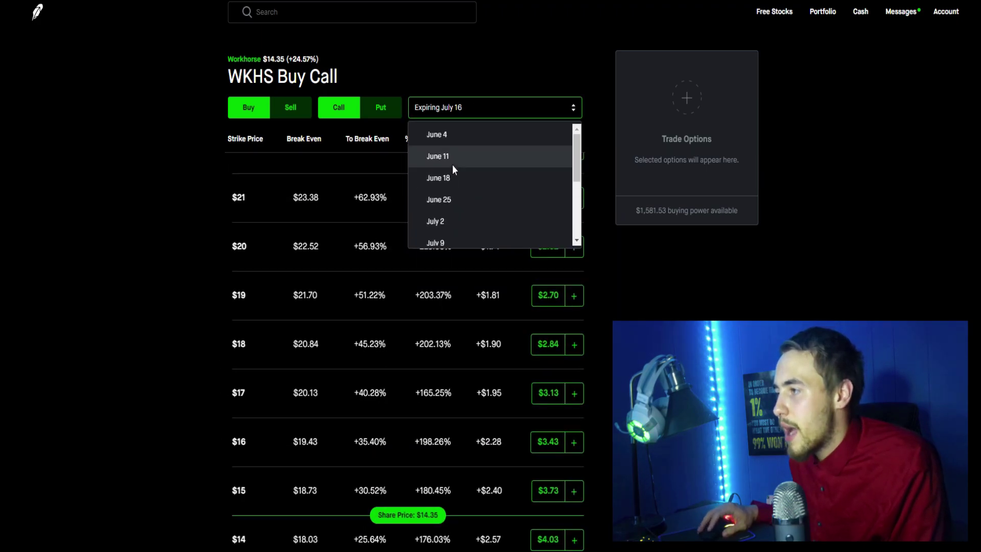
left_click(449, 137)
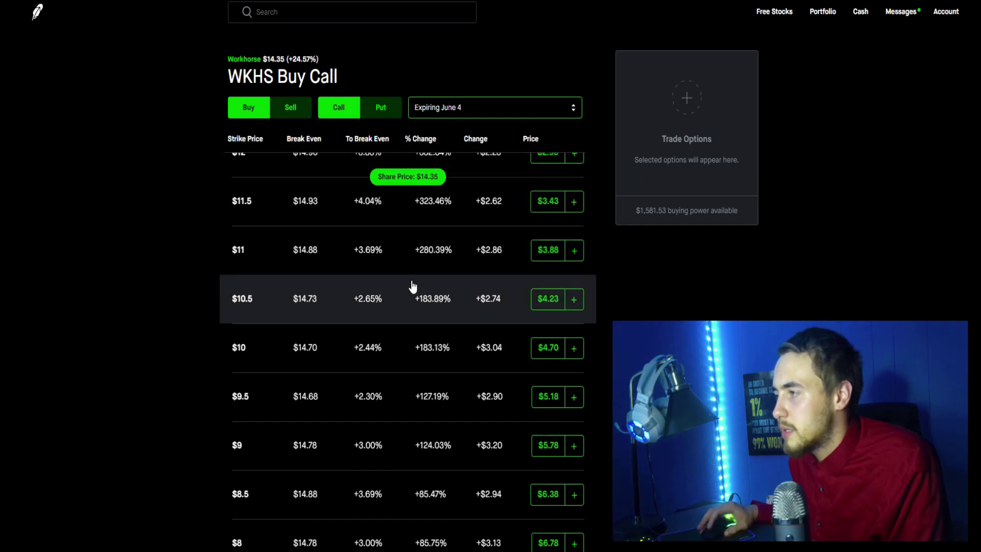
scroll(411, 286, "up", 8)
left_click(410, 332)
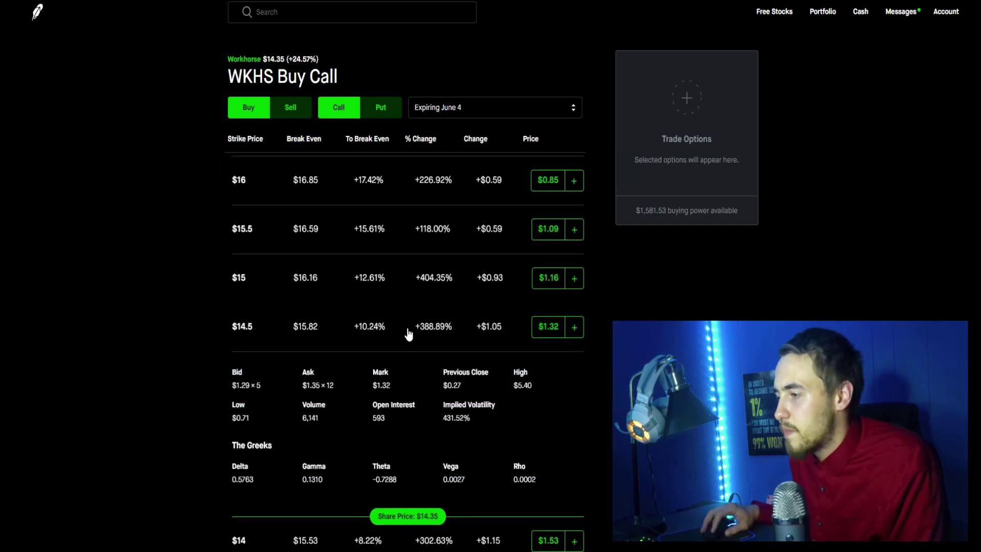
scroll(404, 307, "down", 1)
left_click(397, 281)
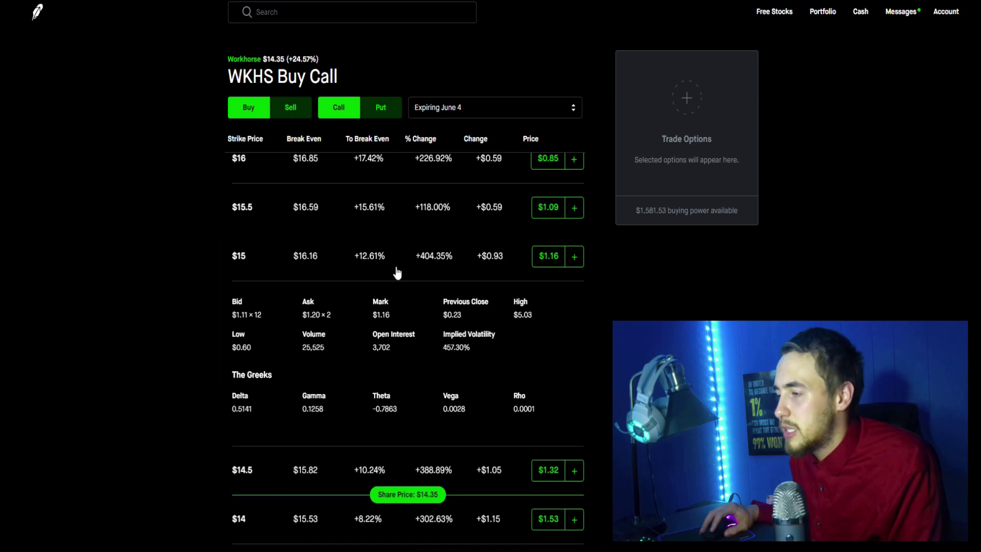
left_click(398, 265)
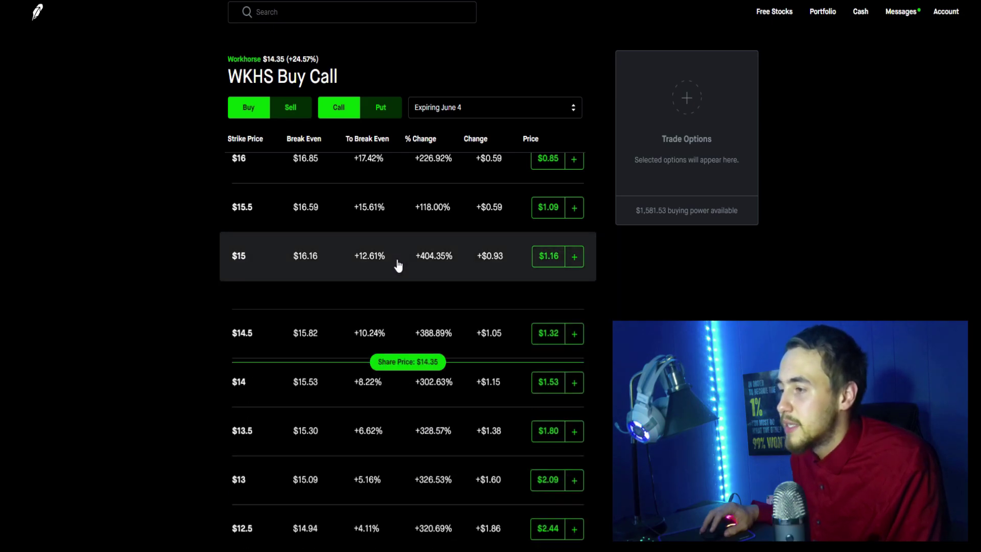
left_click(370, 226)
left_click(367, 204)
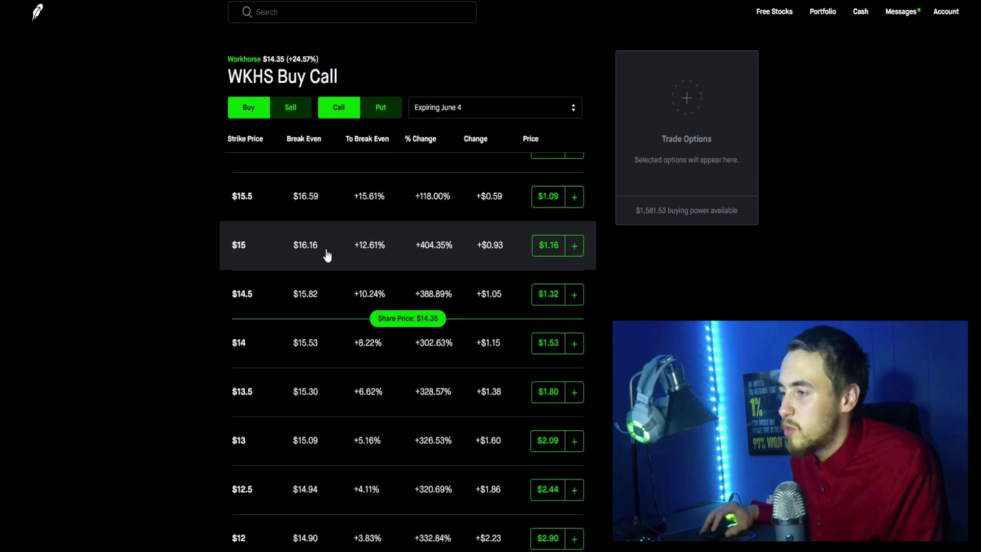
left_click(327, 245)
left_click(351, 254)
Step: Continue with the June 4 $16 and $16.5 strikes' bid, ask and Greeks
scroll(348, 252, "up", 1)
left_click(346, 248)
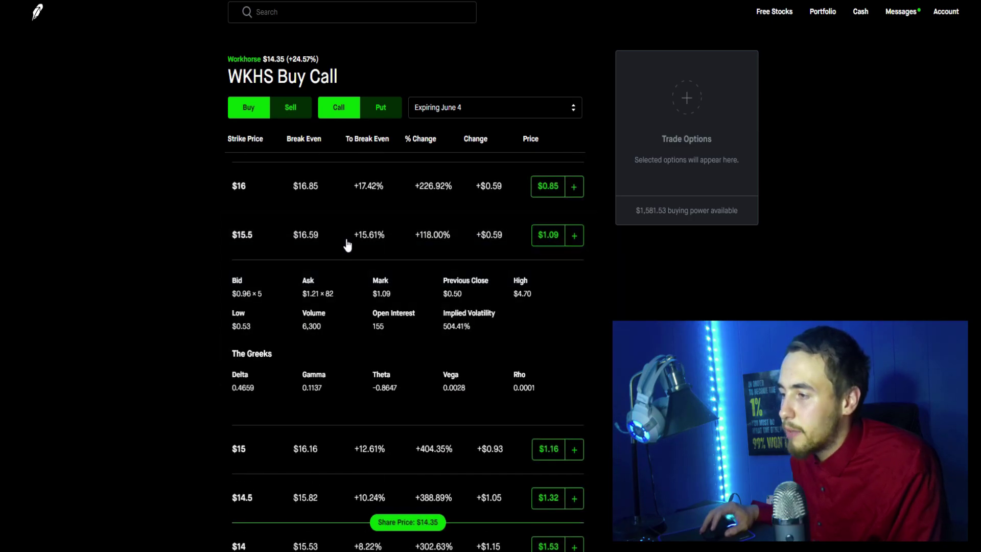
left_click(347, 248)
left_click(351, 189)
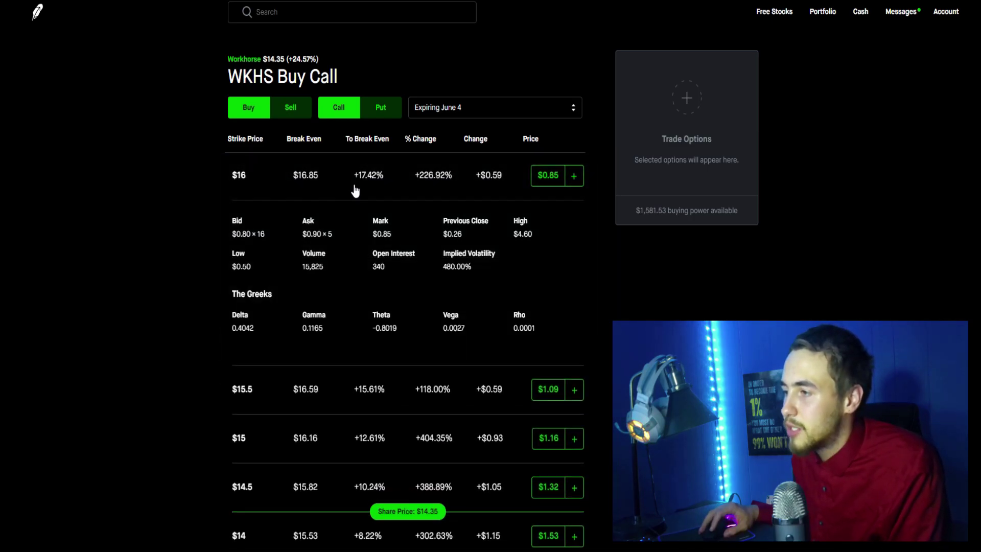
left_click(355, 190)
scroll(348, 199, "up", 2)
left_click(331, 248)
left_click(330, 254)
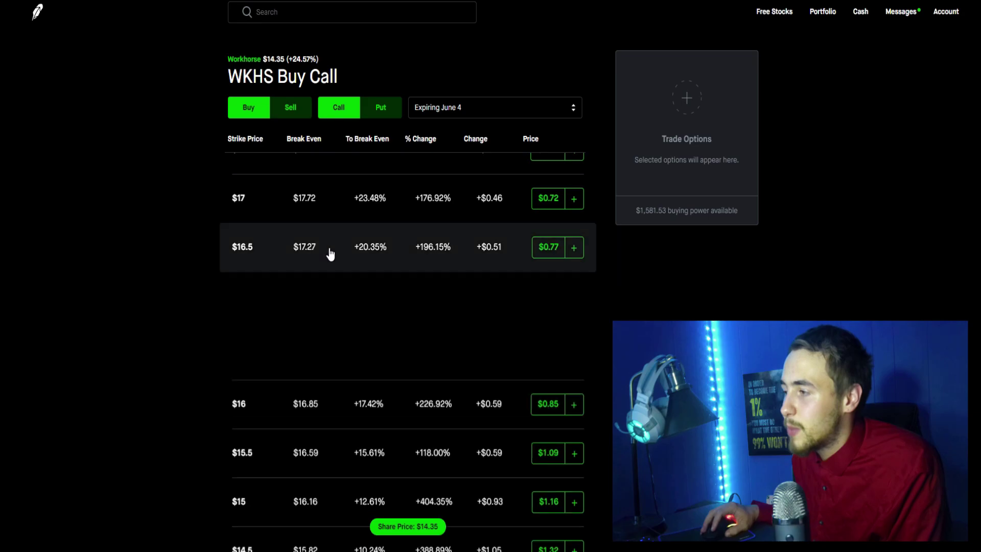
Step: Switch the chain to June 11 and review the $14.5, $15 and $15.5 calls
left_click(436, 110)
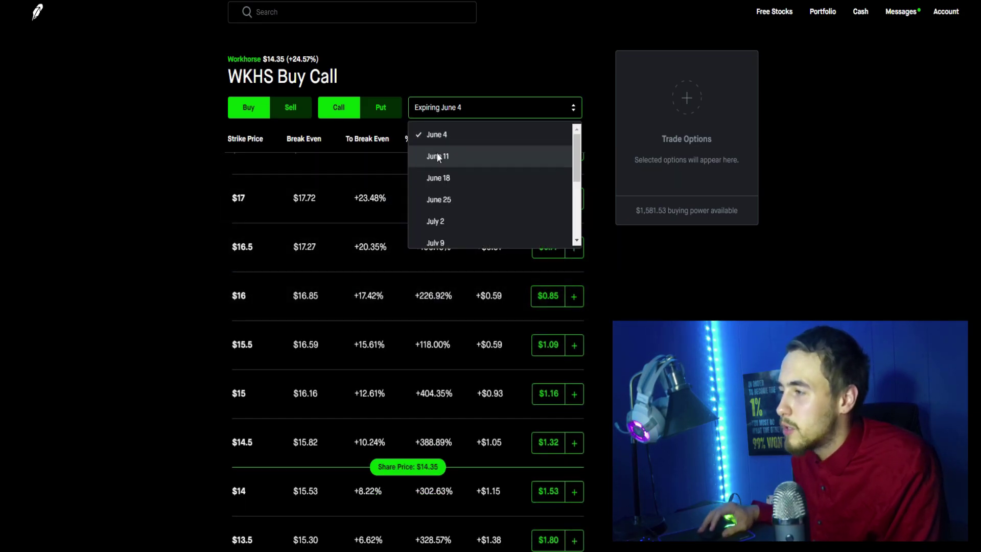
left_click(437, 152)
scroll(348, 332, "down", 10)
scroll(325, 291, "up", 2)
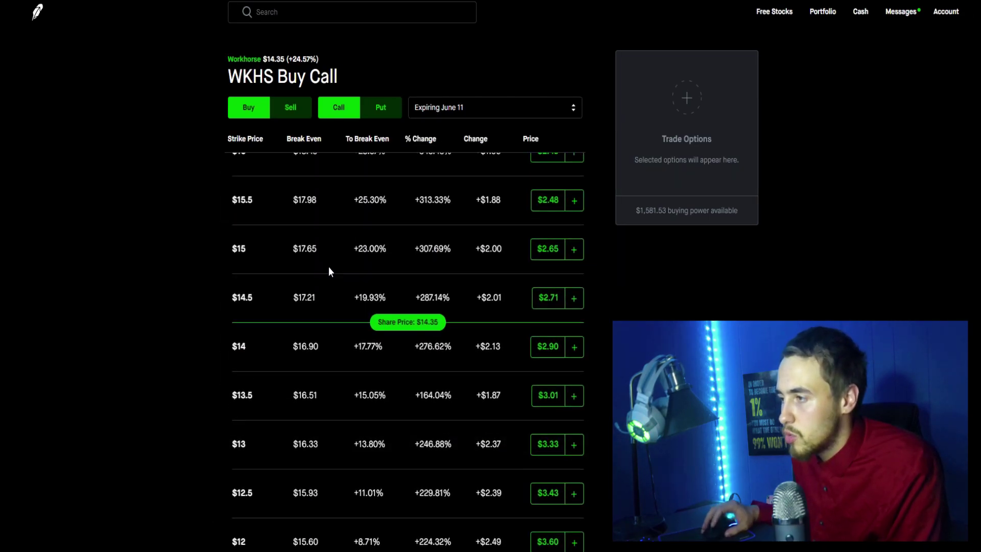
left_click(331, 299)
left_click(330, 295)
left_click(322, 244)
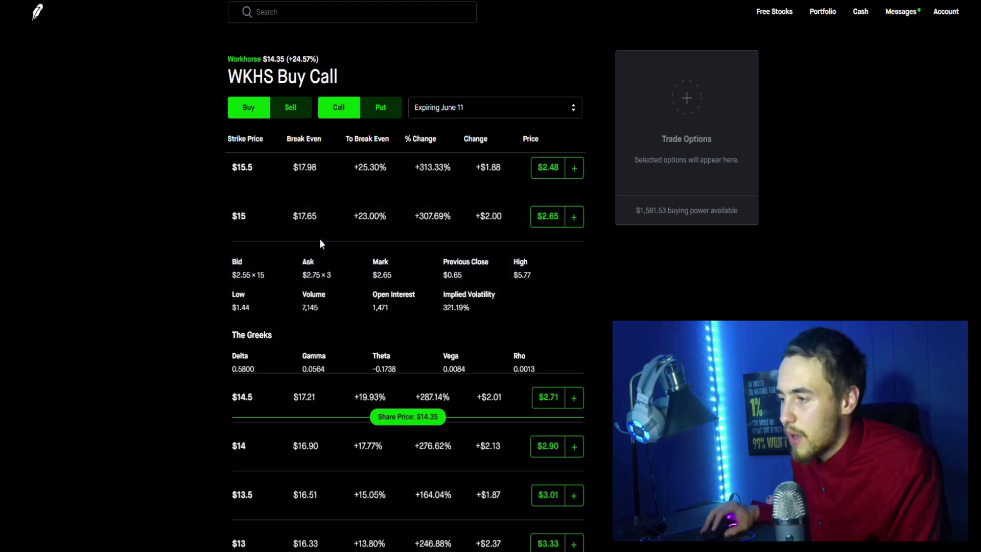
left_click(331, 241)
left_click(324, 197)
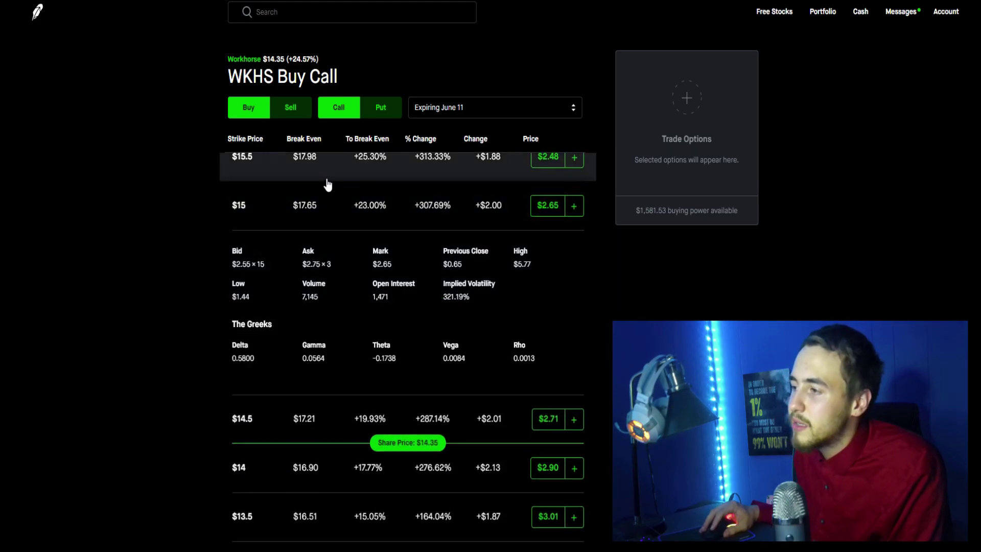
left_click(324, 186)
left_click(328, 173)
scroll(311, 218, "up", 2)
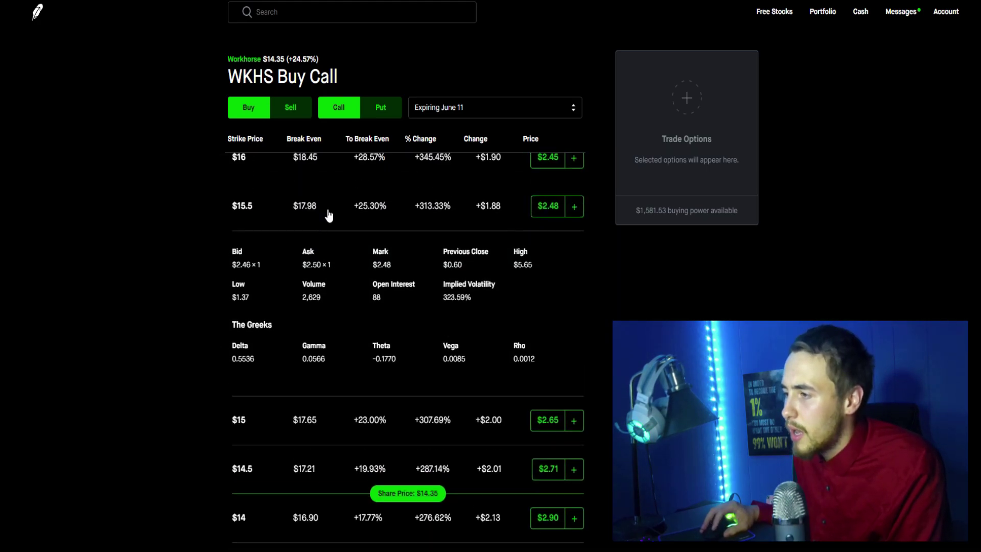
Step: Check the June 11 $16, $16.5 and $17.5 strike details
left_click(332, 173)
scroll(322, 232, "up", 2)
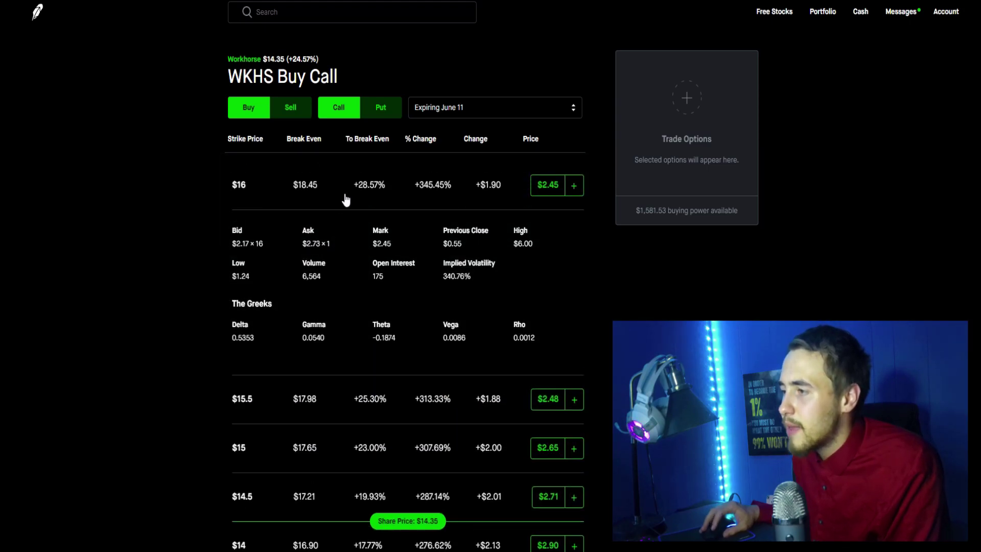
left_click(344, 197)
scroll(329, 219, "up", 1)
left_click(342, 207)
left_click(340, 200)
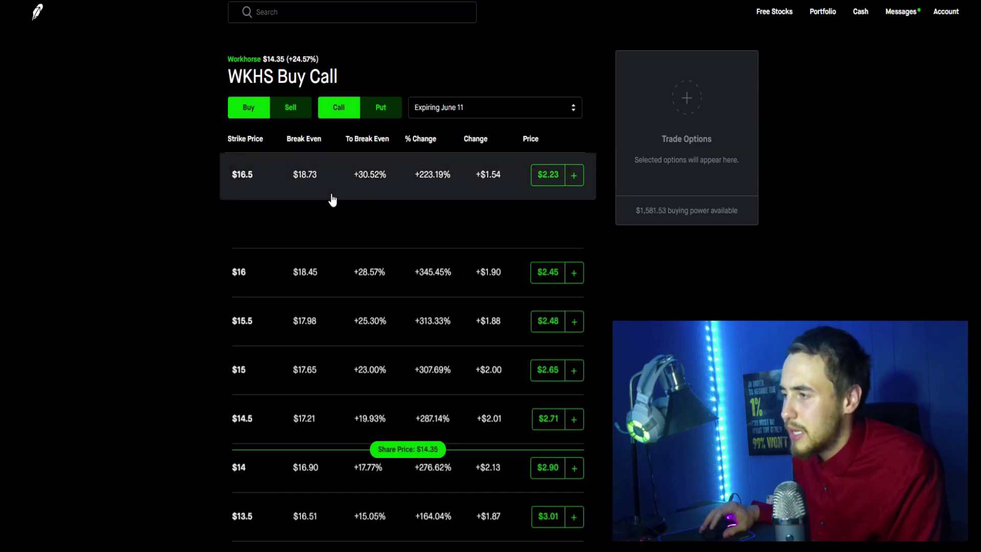
scroll(334, 255, "up", 3)
left_click(342, 267)
left_click(342, 267)
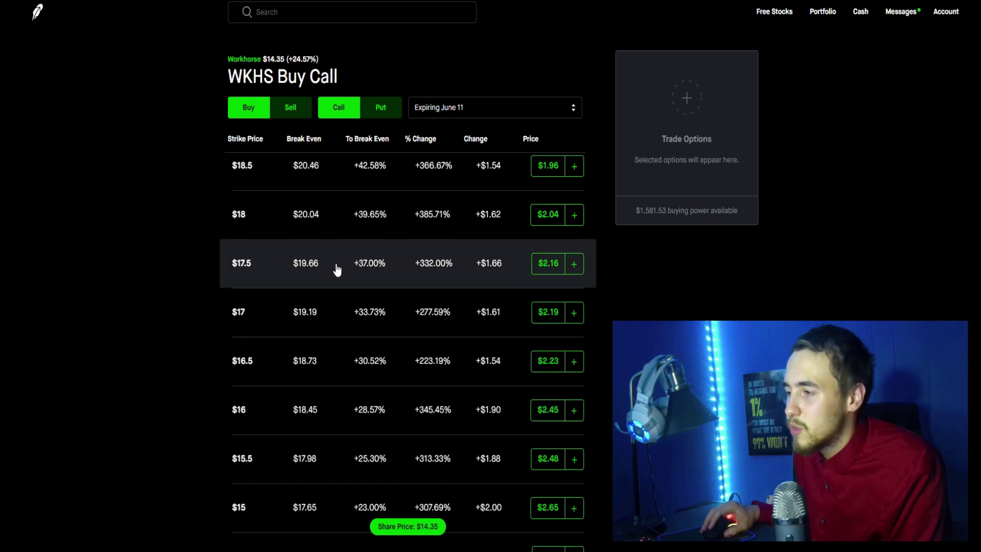
Step: Check the June 11 $18, $18.5 and $19 strike details
scroll(342, 267, "up", 1)
left_click(343, 276)
left_click(343, 273)
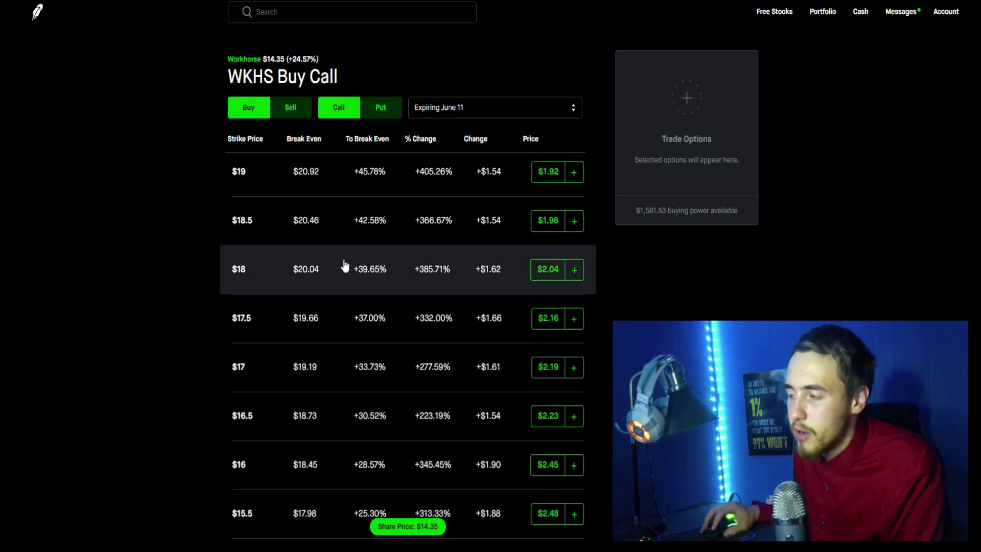
left_click(335, 218)
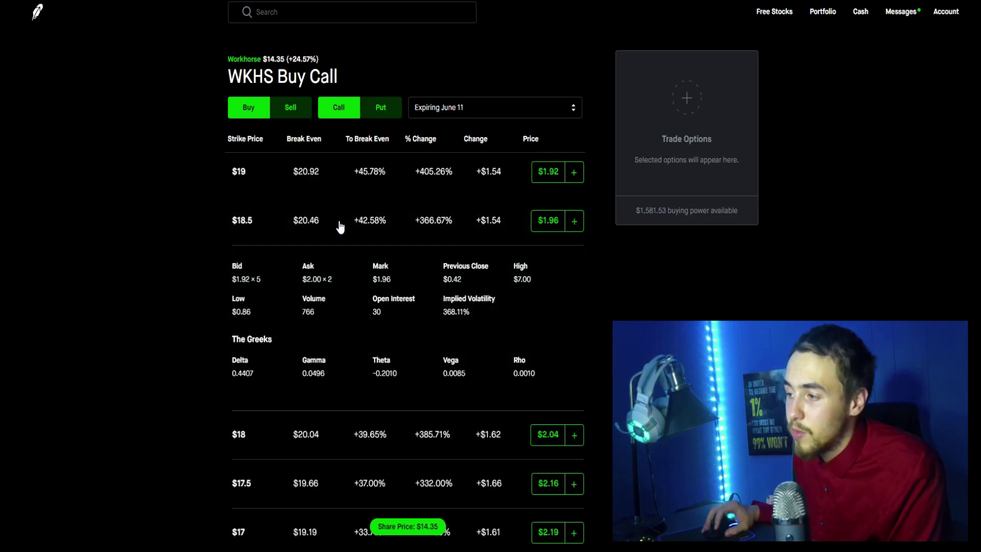
left_click(335, 219)
left_click(336, 178)
left_click(337, 185)
scroll(335, 225, "up", 2)
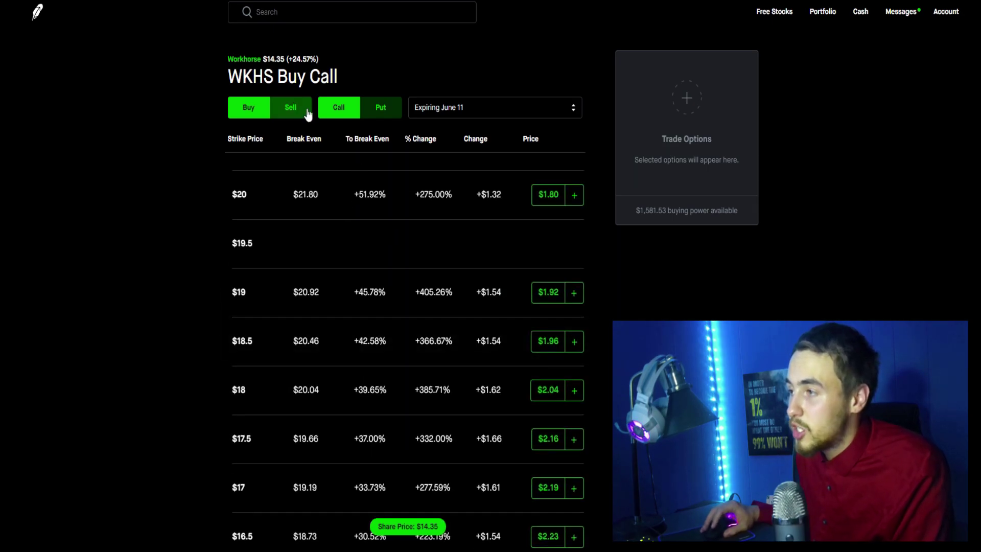
left_click(252, 60)
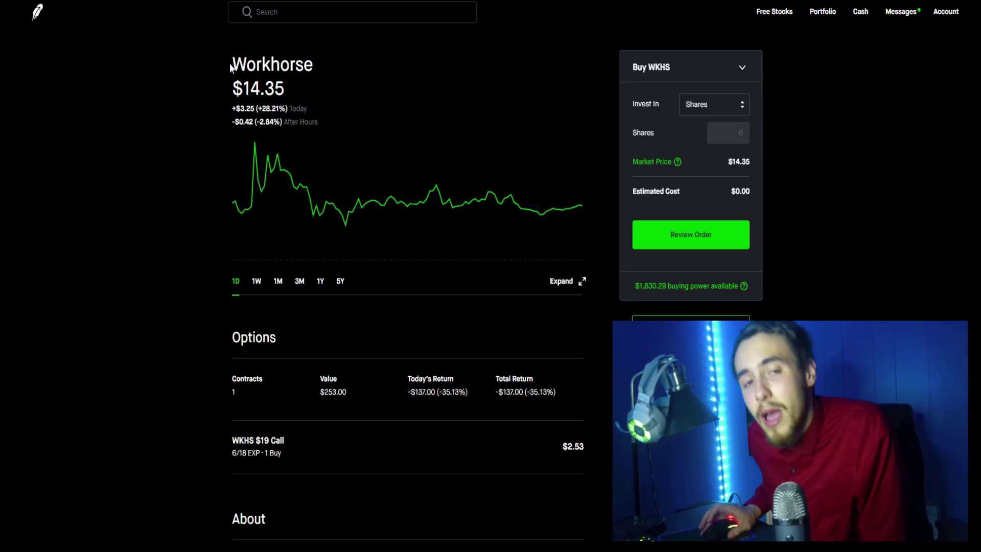